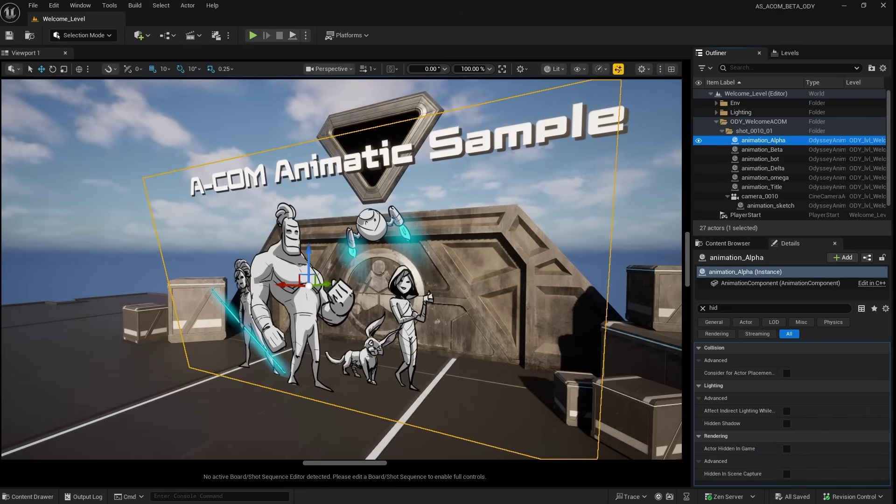
- Switch the editor to Odyssey Mode and open the brush and Color Selector drawers
left_click(97, 62)
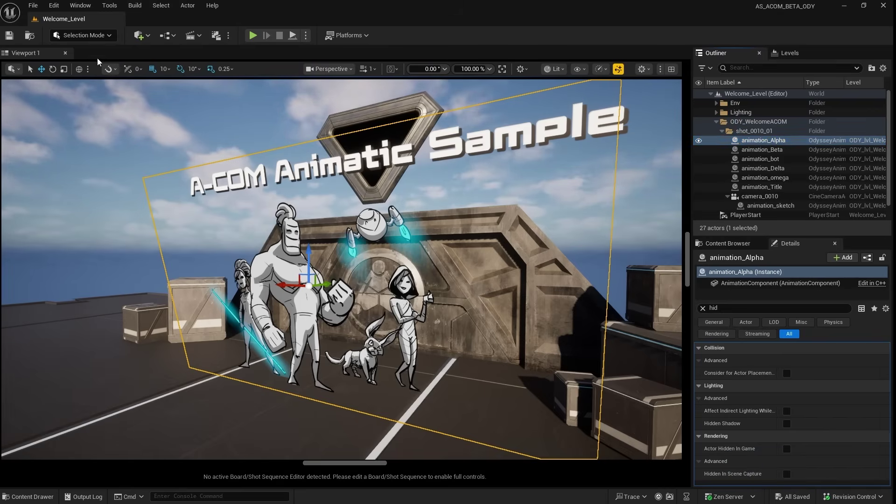
left_click(89, 35)
left_click(91, 42)
left_click(4, 100)
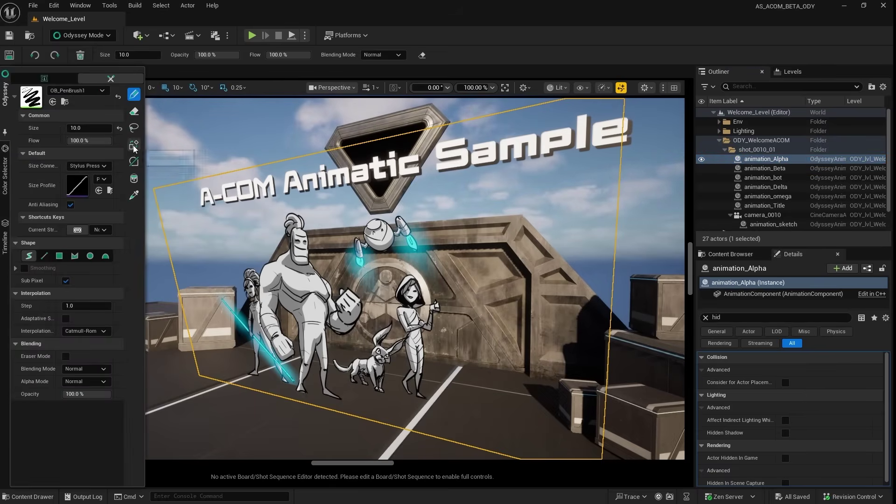
left_click(93, 93)
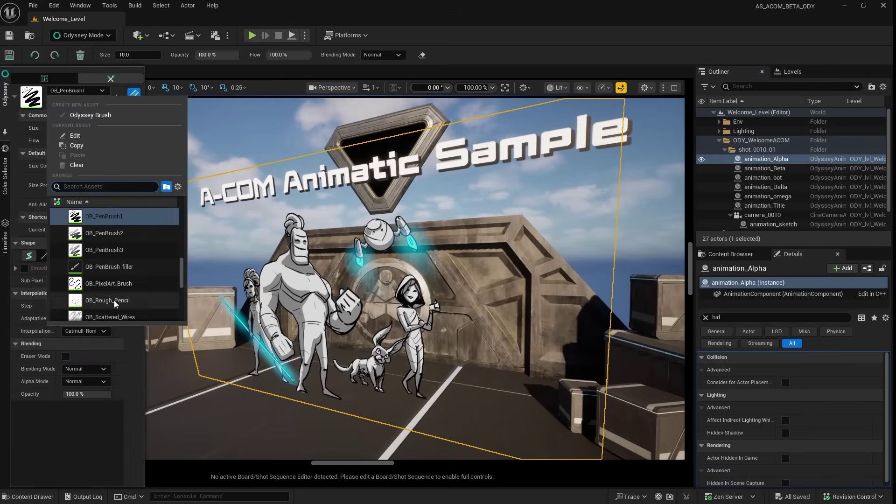
left_click(5, 177)
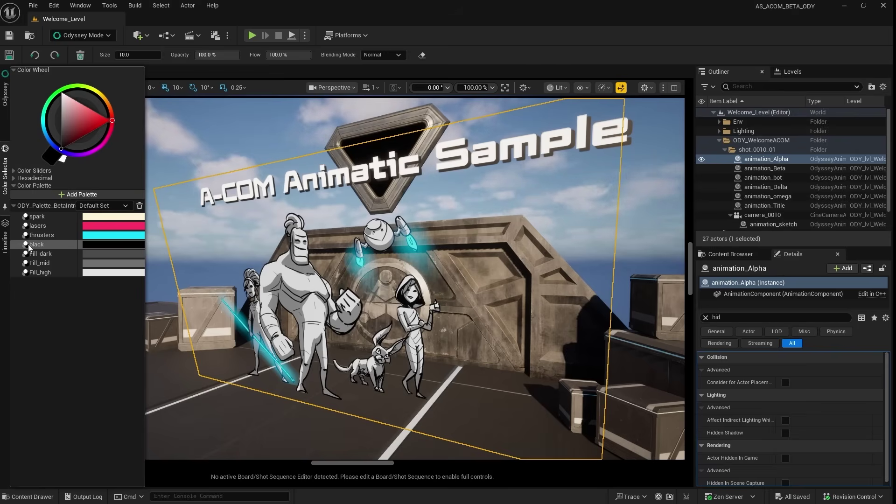
- Select animation_Beta in the Outliner and show its timeline of Beta, Layer 1 and Background layers
left_click(780, 170)
left_click(5, 178)
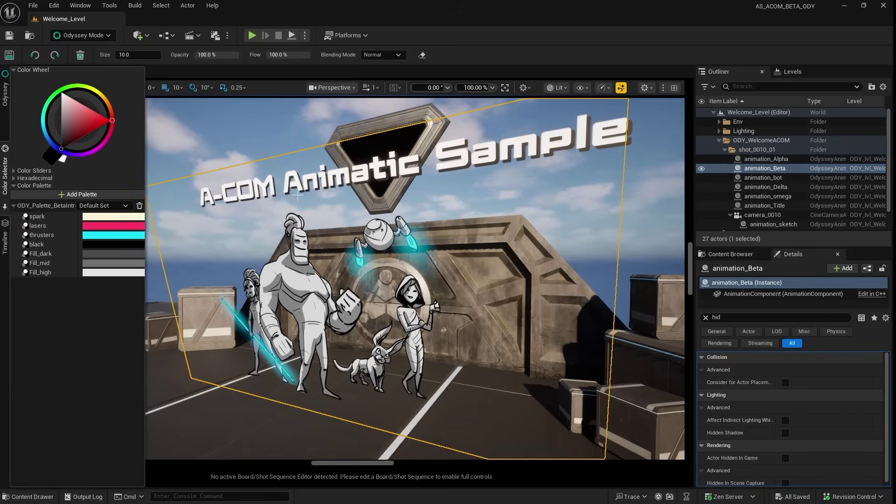
left_click(4, 243)
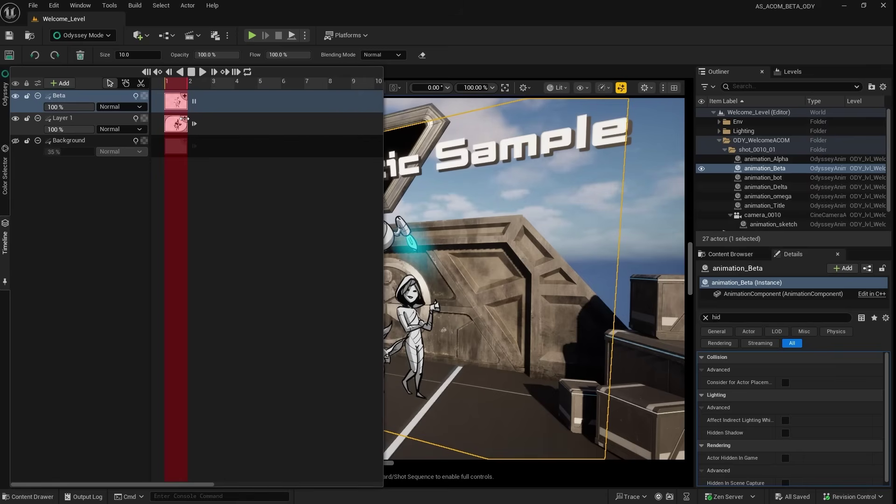
- Extend Layer 1's exposure to frame 7, trim it back, and view its playback options
left_click_drag(188, 125, 297, 134)
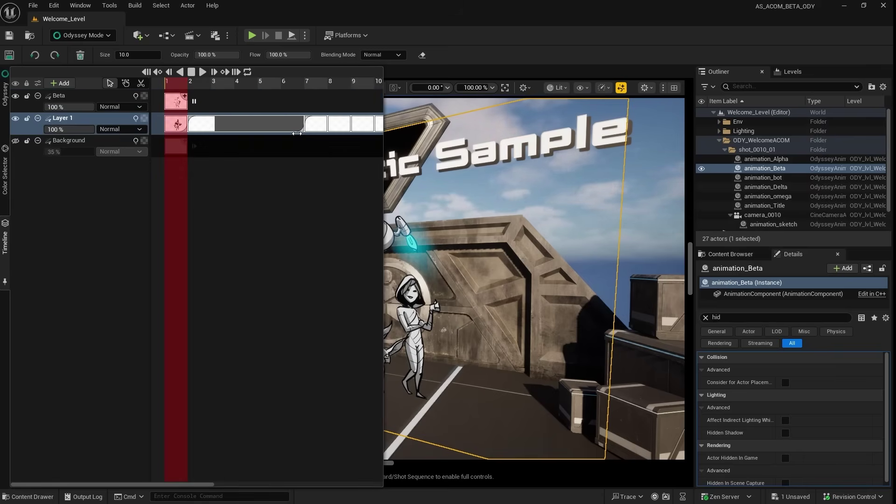
left_click(196, 88)
left_click(275, 97)
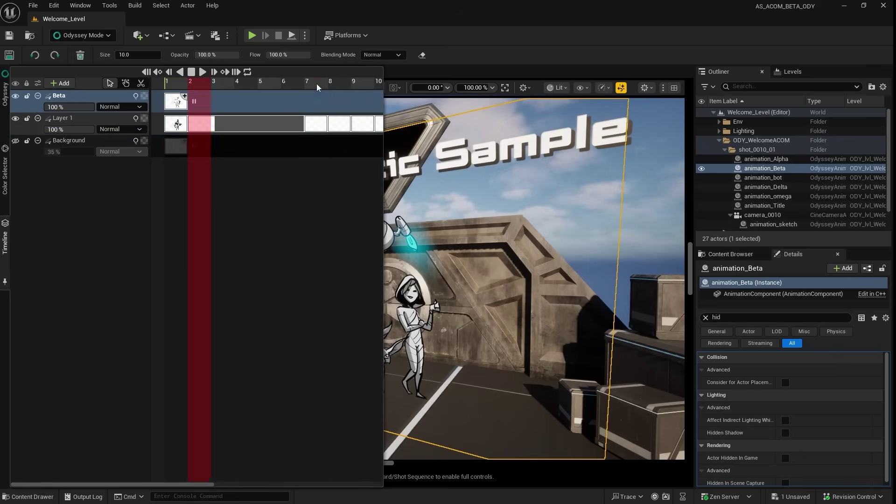
left_click(318, 87)
left_click(179, 86)
left_click(202, 87)
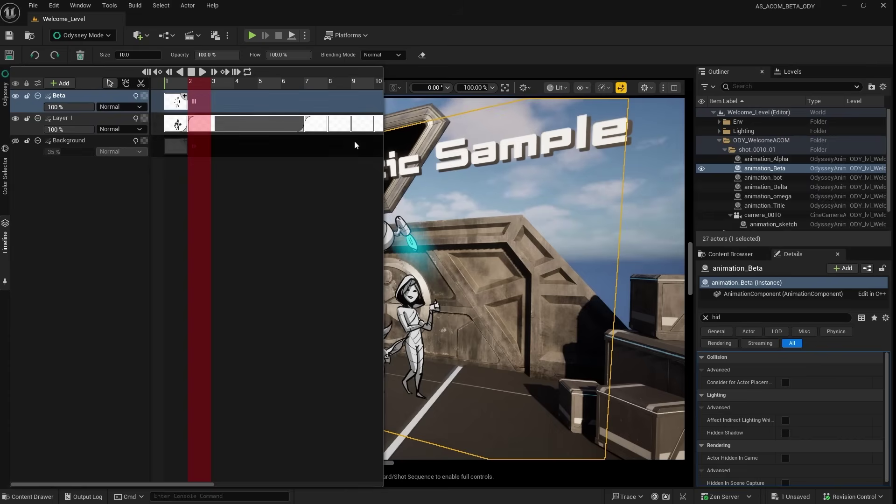
left_click_drag(301, 126, 209, 127)
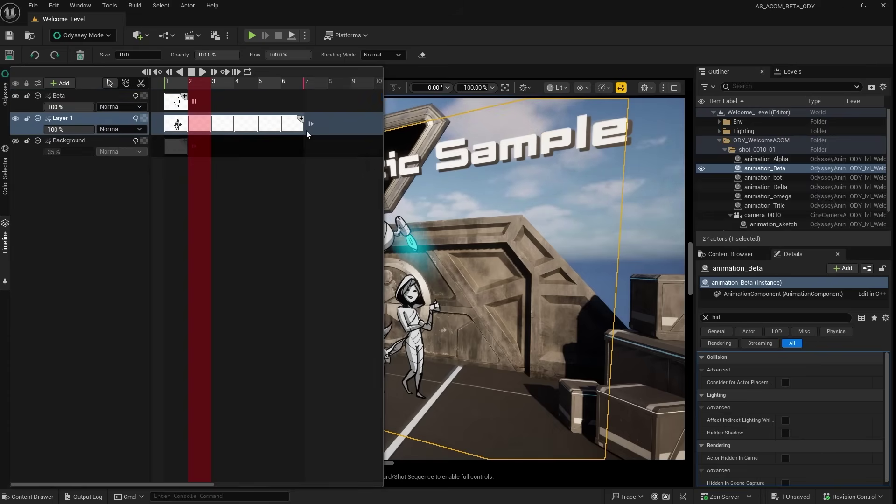
left_click(312, 123)
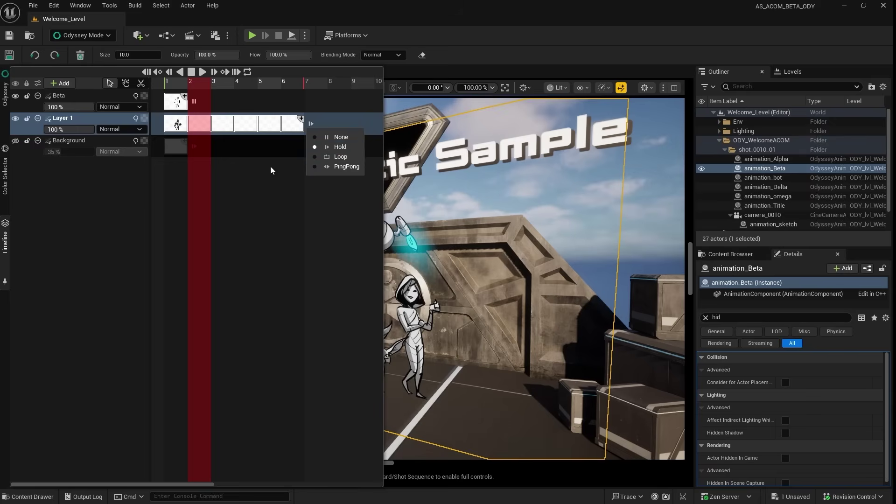
- Lower Layer 1's opacity to 21% and preview its lighttable at frame 3, then disable it
left_click(103, 211)
left_click_drag(70, 130, 58, 129)
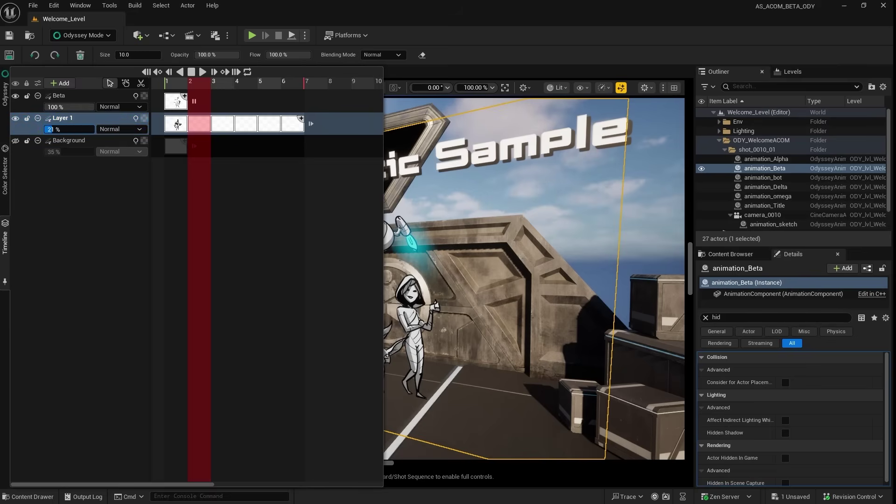
left_click(136, 120)
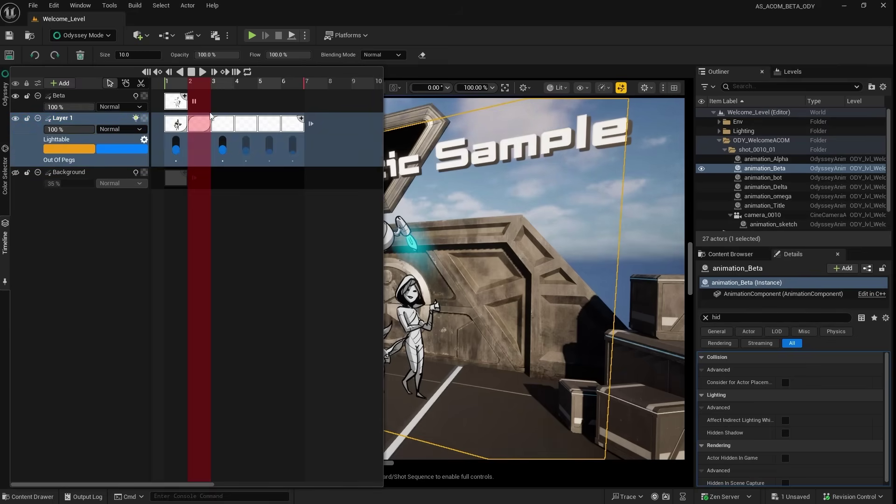
left_click(219, 84)
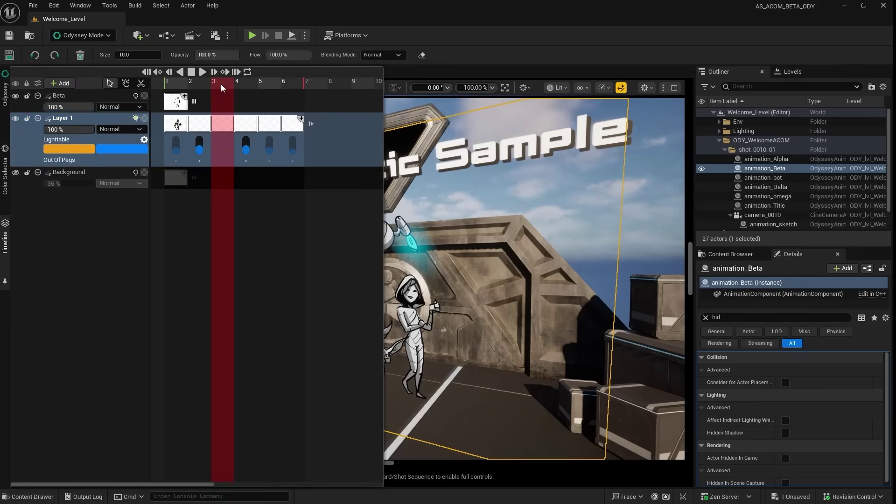
left_click(136, 119)
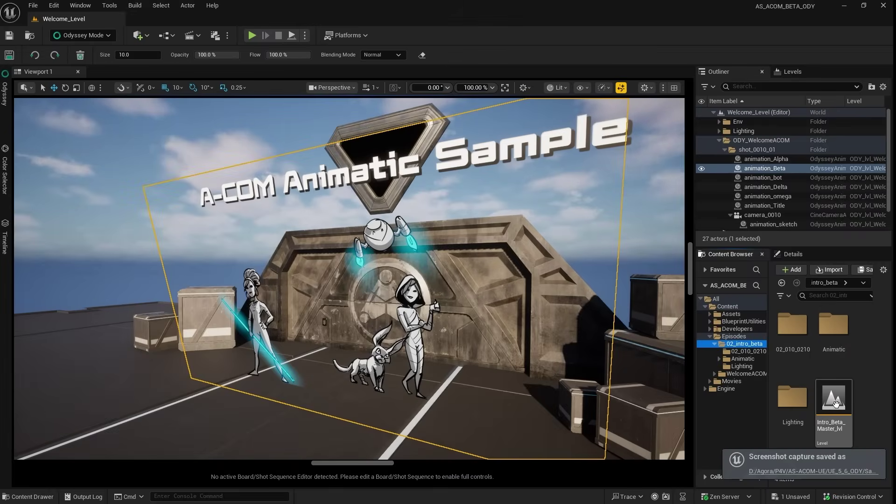
- Load Intro_Beta_Master_lvl without saving and fly the camera through the level
double_click(835, 403)
left_click(513, 362)
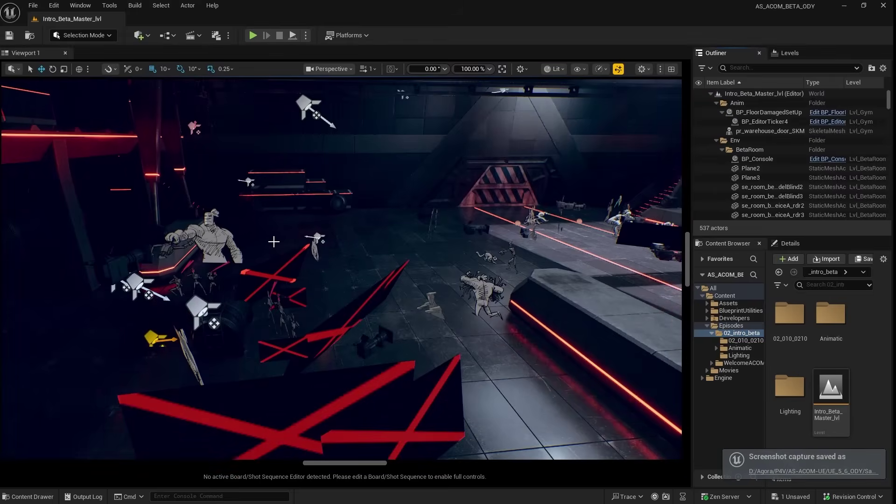
right_click_drag(340, 269, 341, 269)
right_click_drag(237, 211, 237, 210)
right_click_drag(593, 179, 594, 180)
- Toggle lvl_ODY_BetaIntro's visibility off and on in the Levels list, then overlook the corridor
left_click(791, 54)
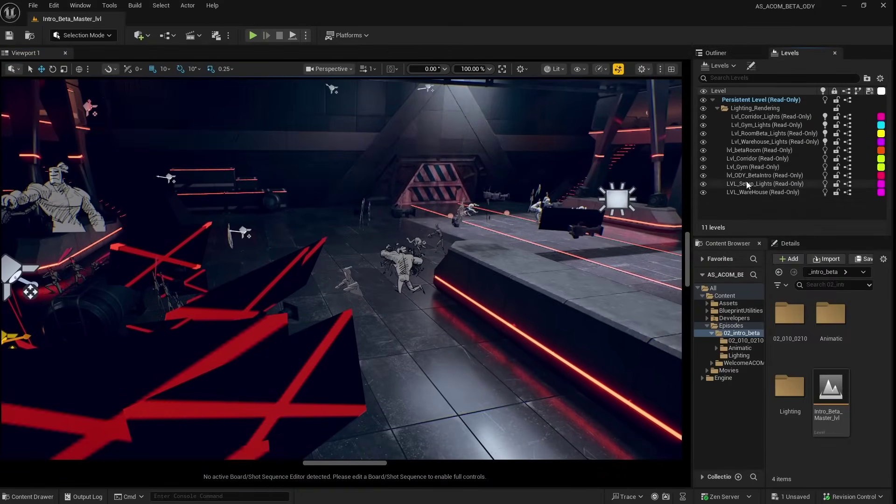
left_click(733, 176)
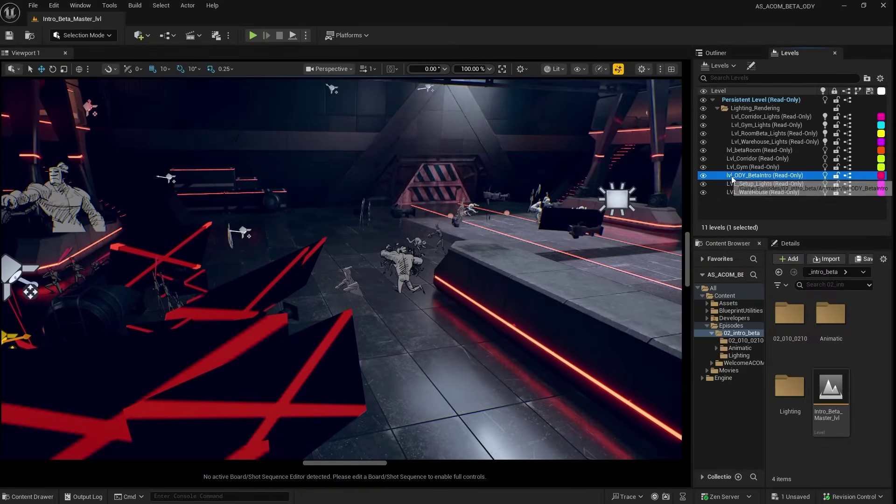
left_click(704, 176)
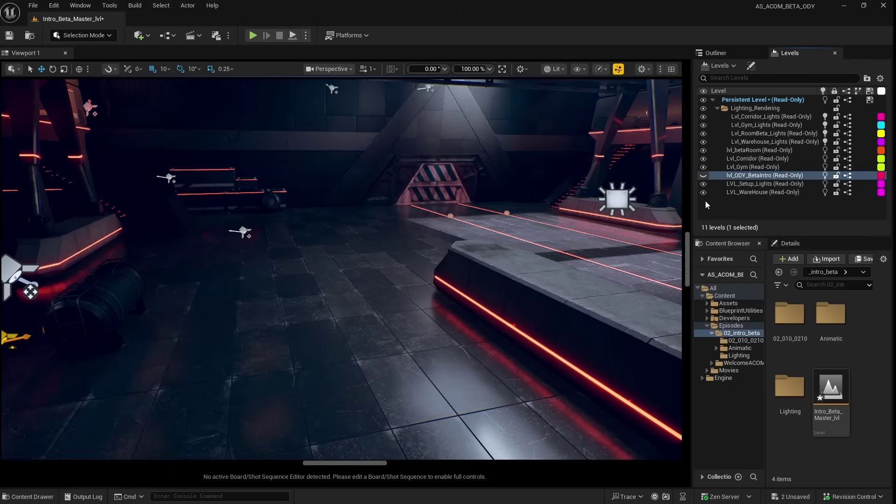
left_click(703, 176)
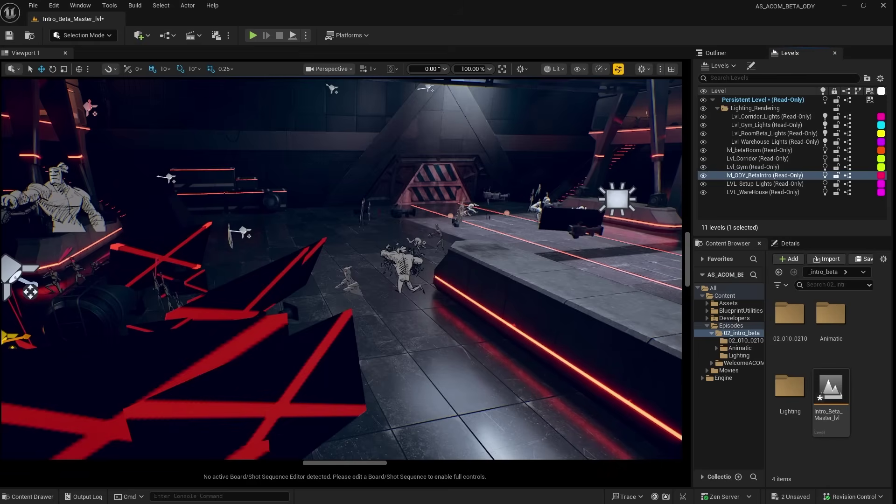
mouse_move(435, 170)
left_mouse_down()
mouse_move(415, 187)
mouse_move(435, 170)
left_mouse_up()
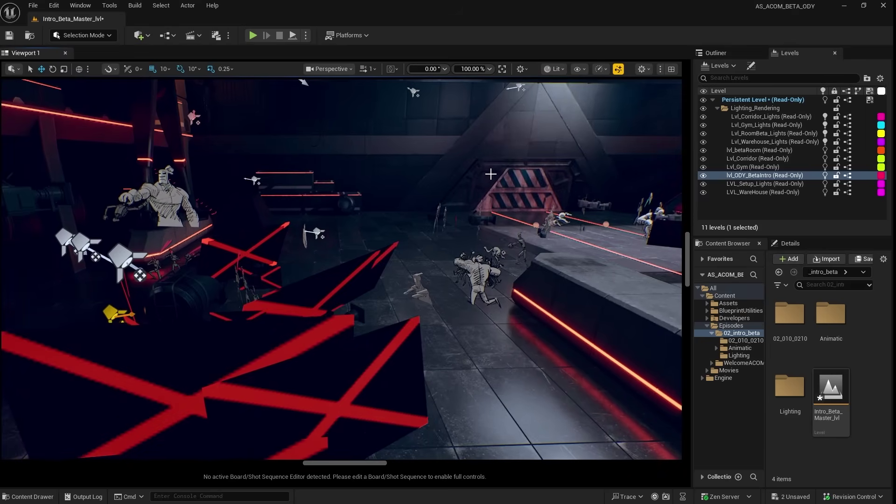
left_click_drag(382, 217, 164, 90)
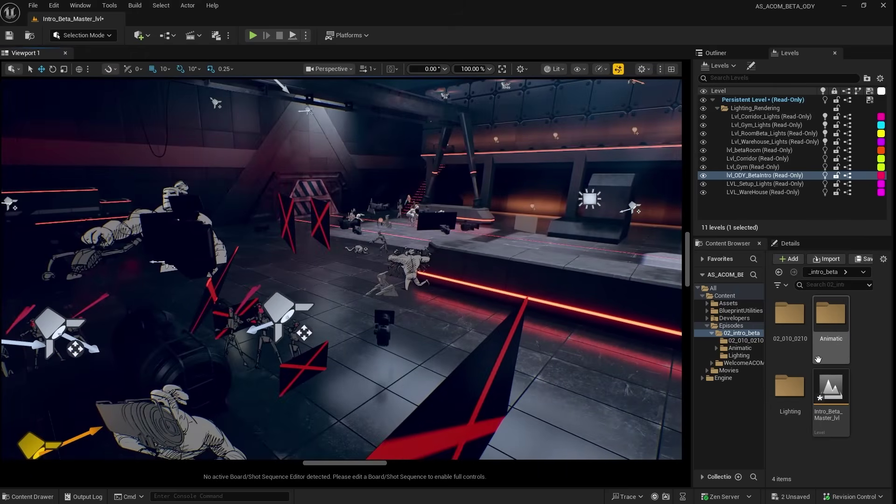
- Open the ODY_BetaIntro board sequence from the Animatic folder and select its Boards track
double_click(831, 318)
scroll(836, 393, "down", 5)
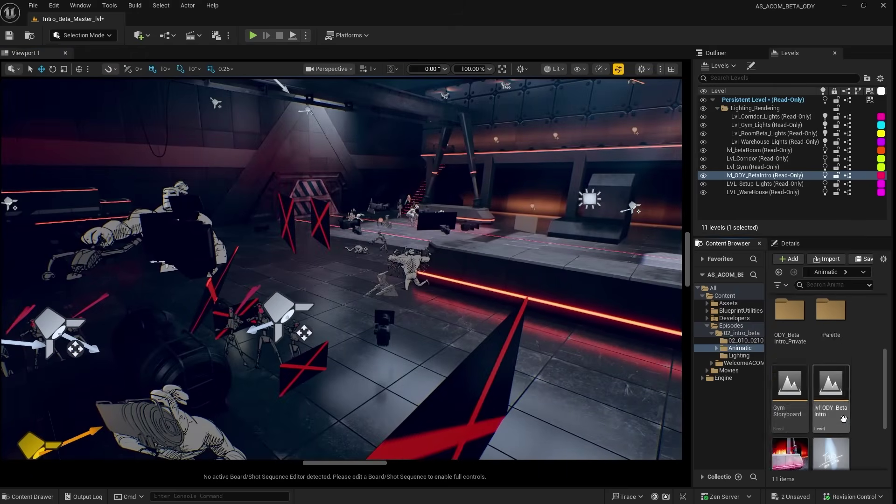
left_click(792, 359)
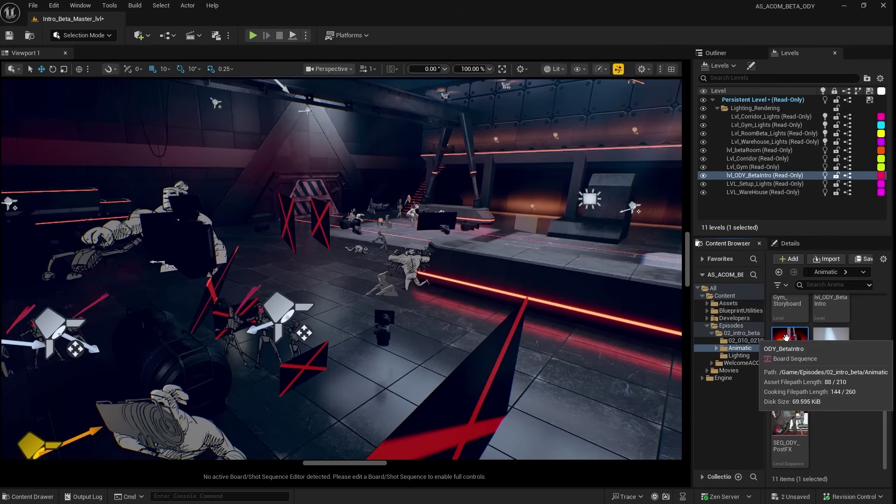
double_click(790, 377)
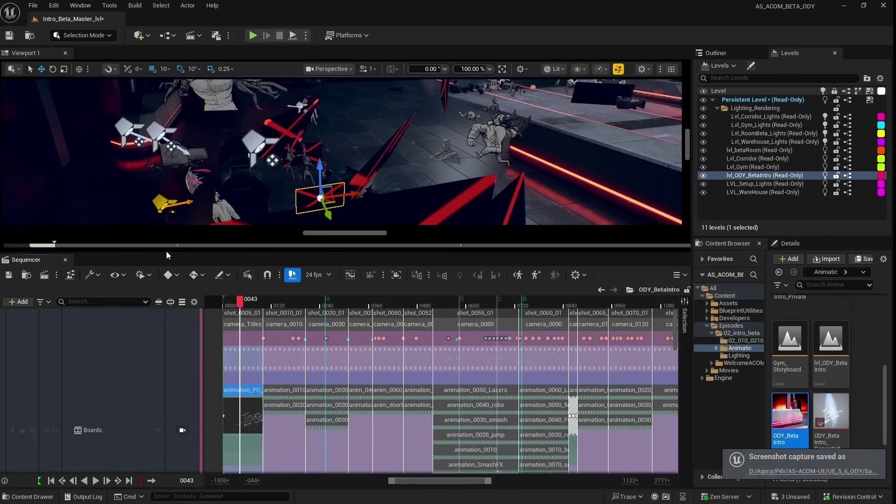
left_click(156, 400)
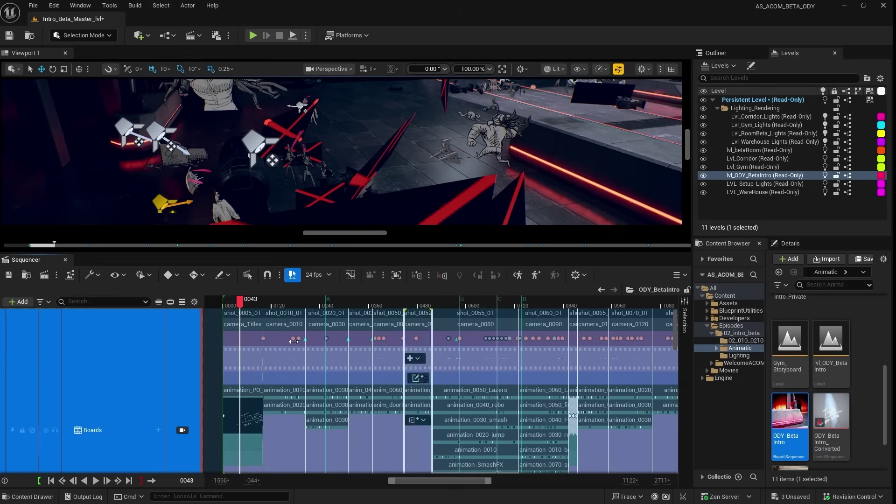
- Lock the viewport to the Boards shot camera and enable Game View
left_click(182, 431)
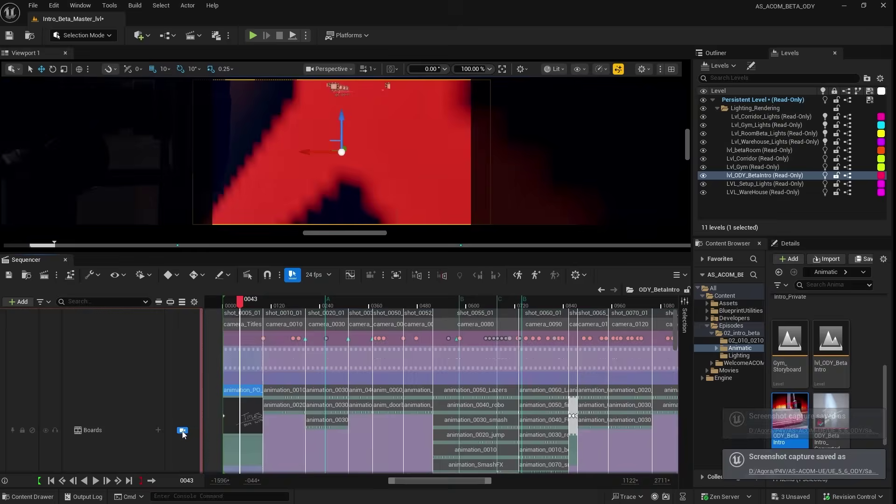
key("Left")
key("Left")
key("Left")
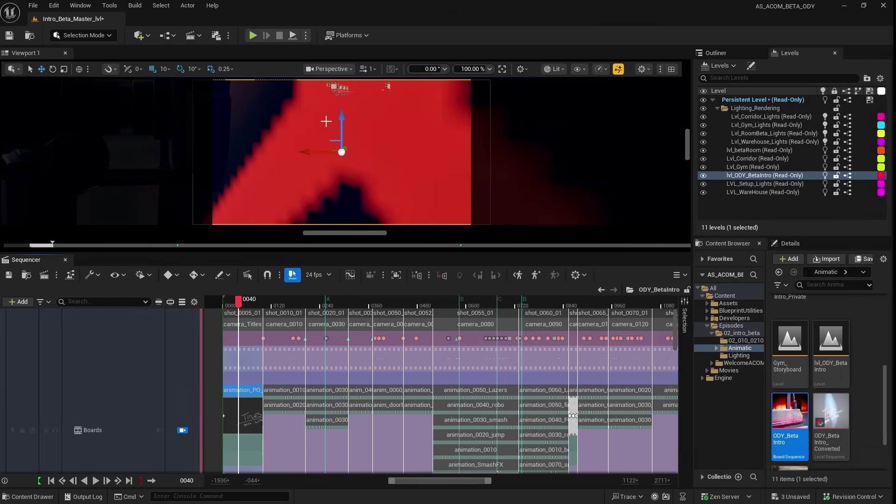
left_click(333, 69)
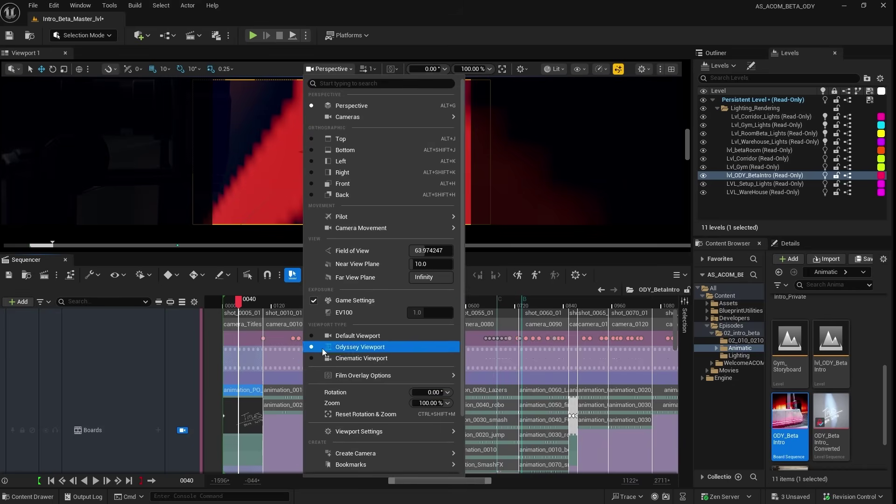
scroll(317, 429, "down", 3)
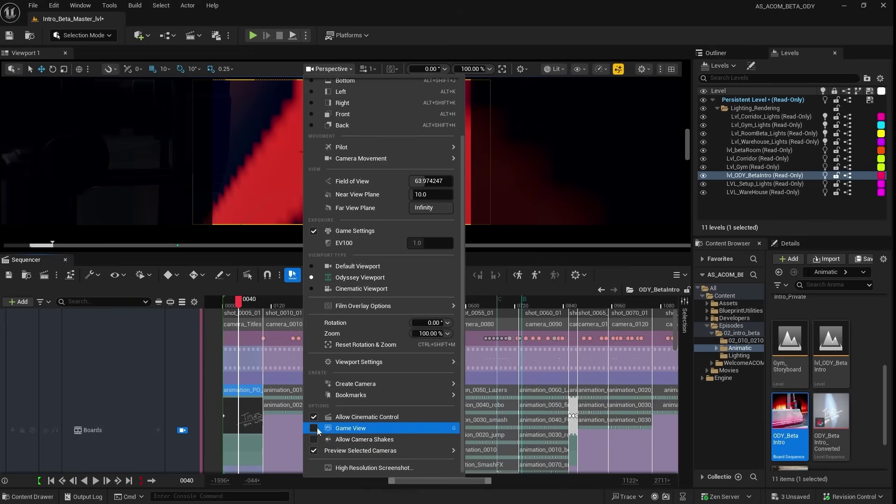
left_click(315, 428)
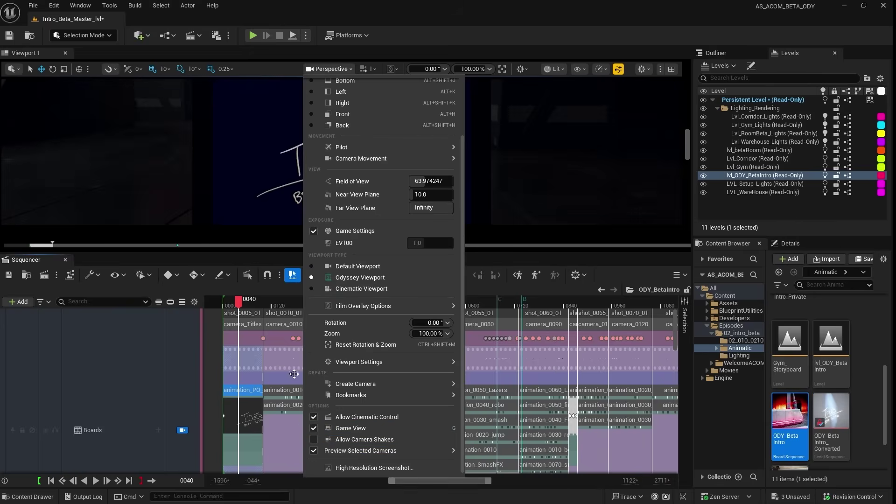
left_click(241, 304)
- Scrub the playhead through the shots, past frame 0231 to the corridor shot
left_click_drag(249, 309, 267, 305)
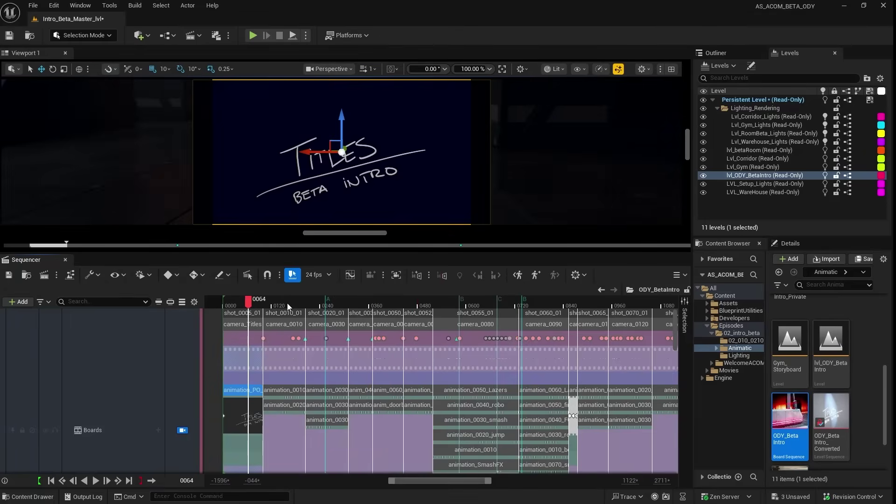
left_click(287, 304)
left_click(318, 302)
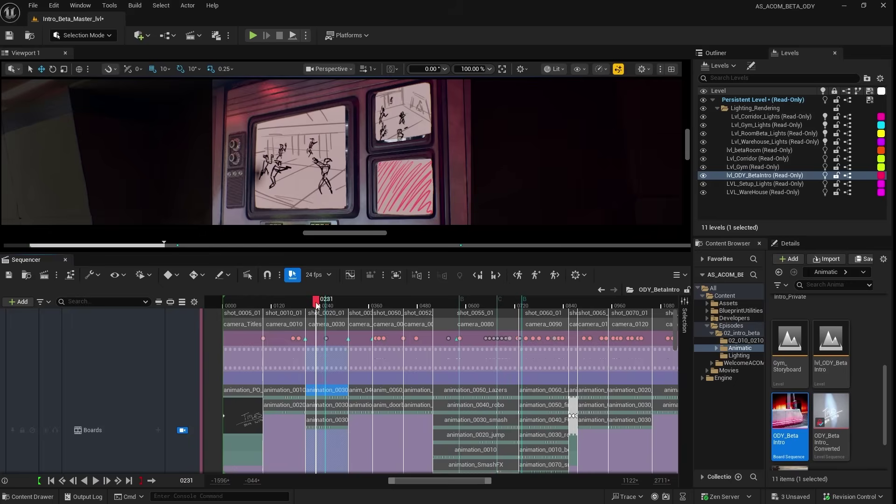
left_click_drag(317, 306, 367, 308)
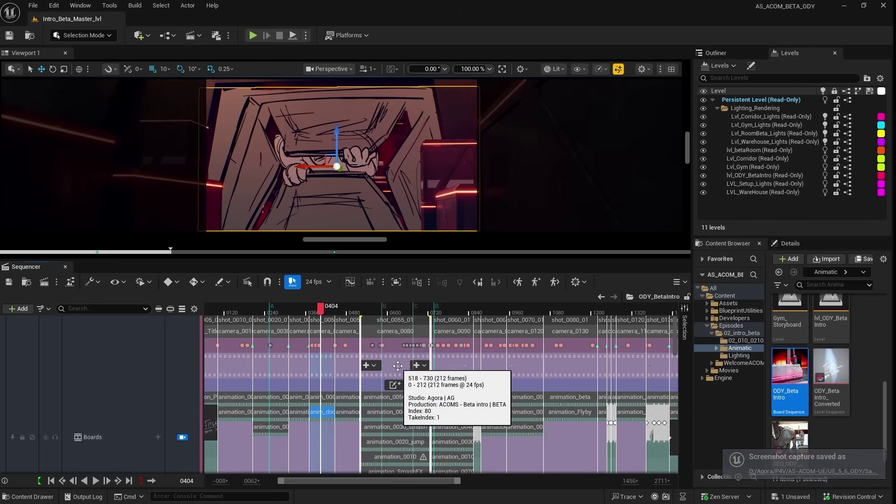
- Open shot_0130_01, collapse the Flyby and camera_0130 tracks, and expand animation_beta's layers
double_click(579, 369)
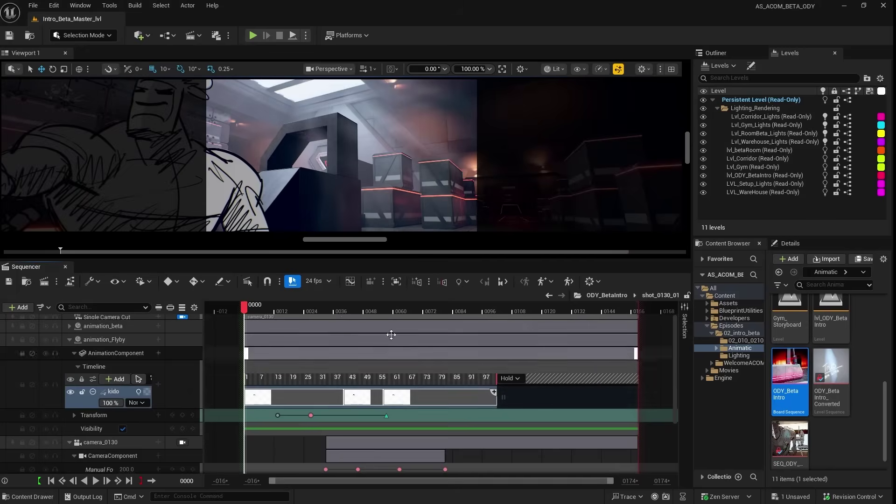
mouse_move(261, 308)
left_mouse_down()
mouse_move(320, 309)
mouse_move(274, 309)
left_mouse_up()
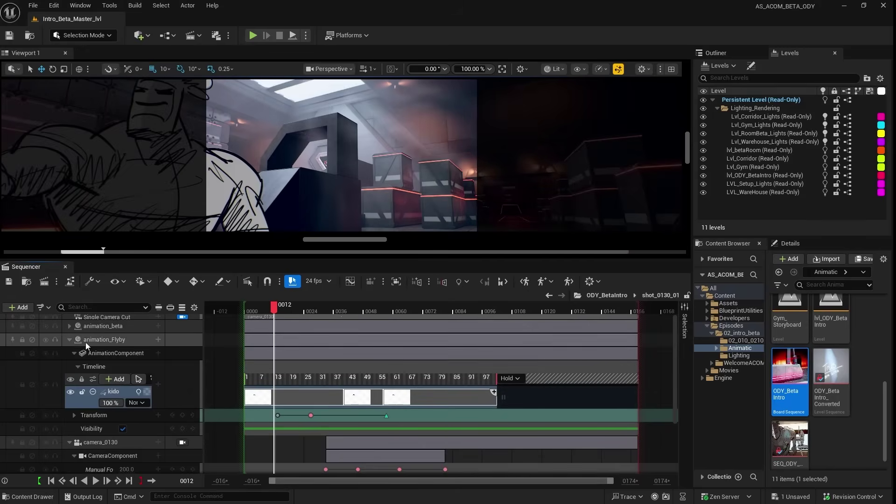
left_click(69, 340)
left_click(69, 353)
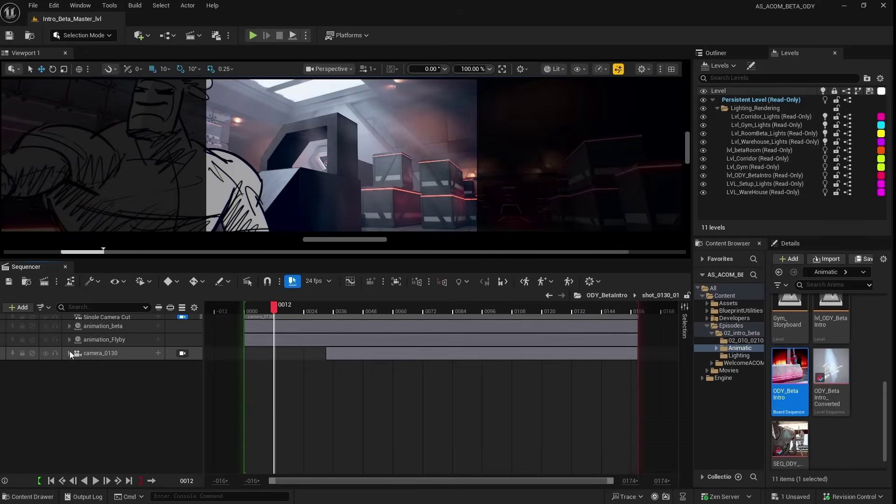
left_click(102, 354)
left_click(110, 327)
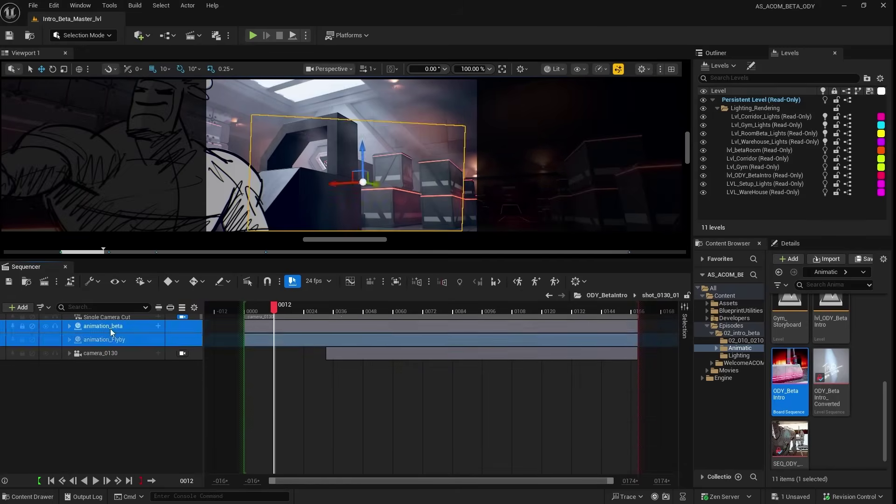
left_click(110, 341, "ctrl")
left_click(113, 325)
left_click(112, 339)
left_click(111, 326)
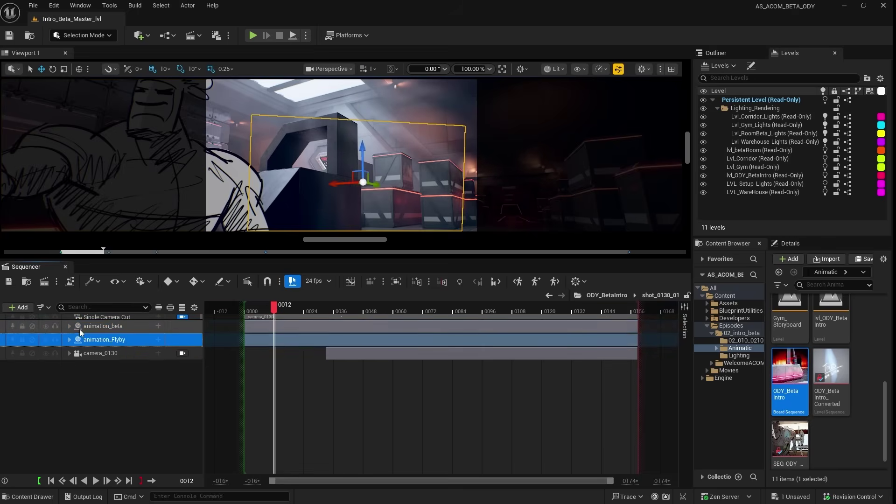
left_click(69, 327)
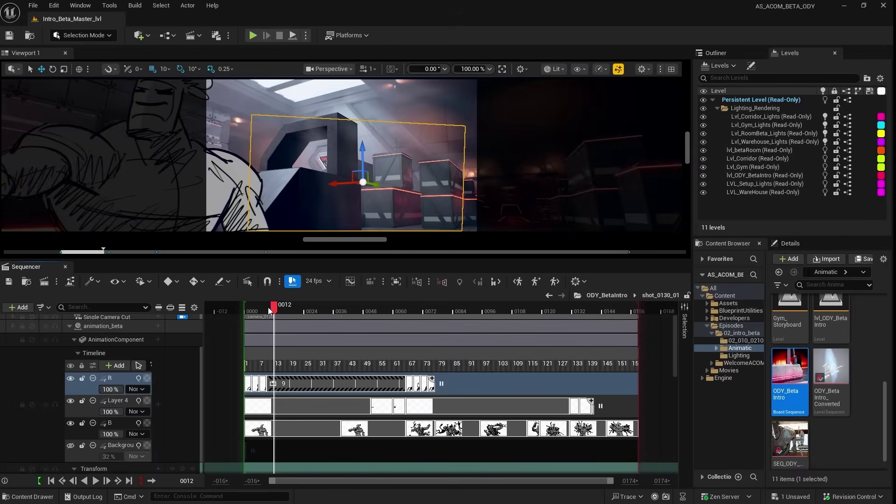
- Scrub through frames 0080–0085 and turn on the lighttable for layer B
left_click_drag(269, 310, 444, 323)
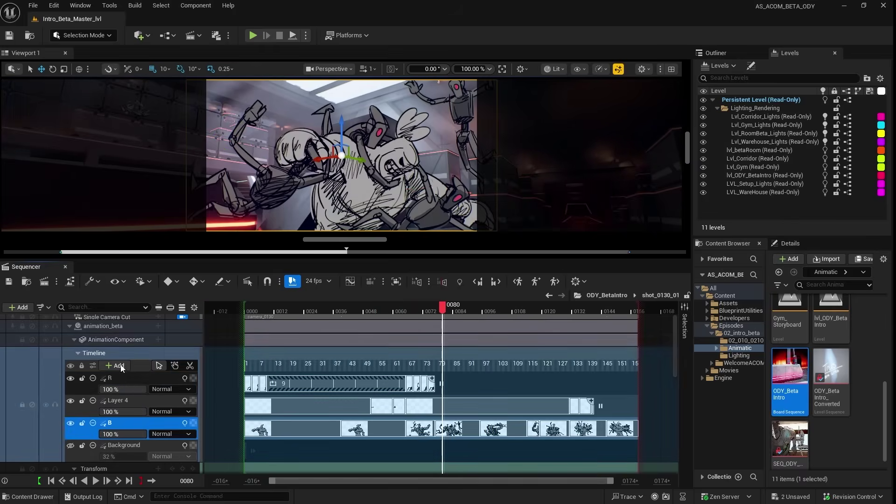
left_click(112, 327)
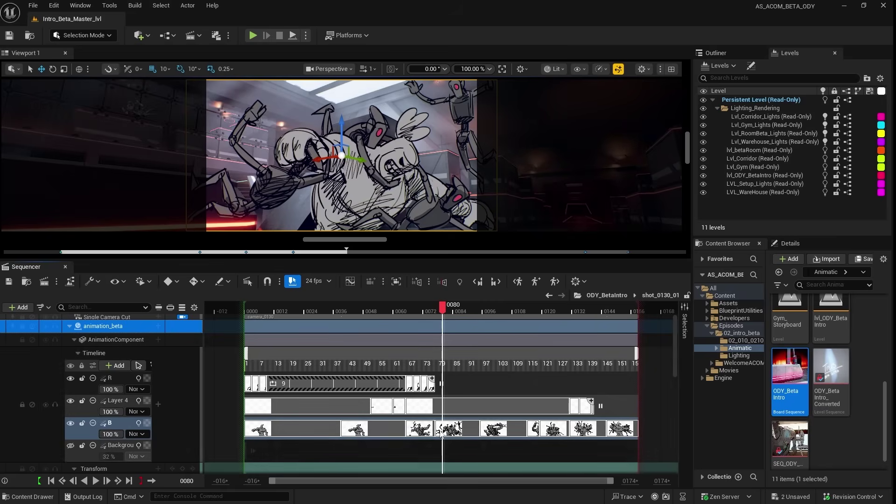
left_click(448, 310)
left_click_drag(449, 313, 455, 311)
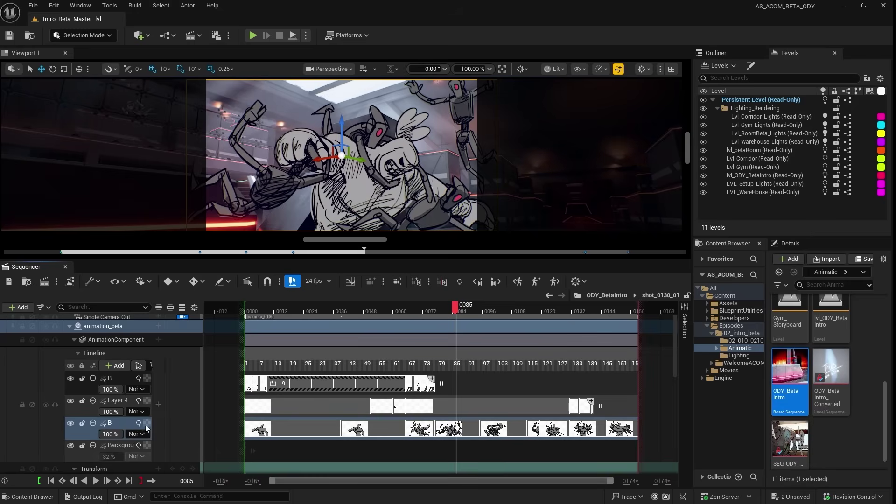
left_click(185, 425)
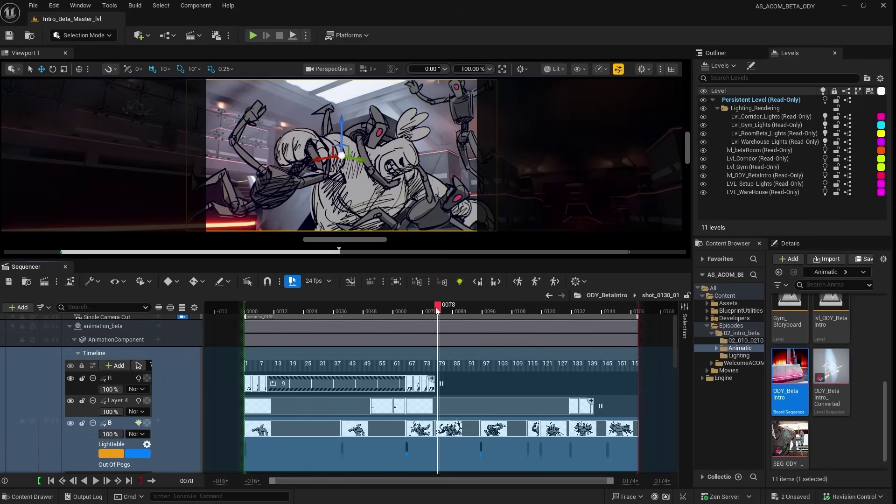
left_click_drag(436, 309, 455, 308)
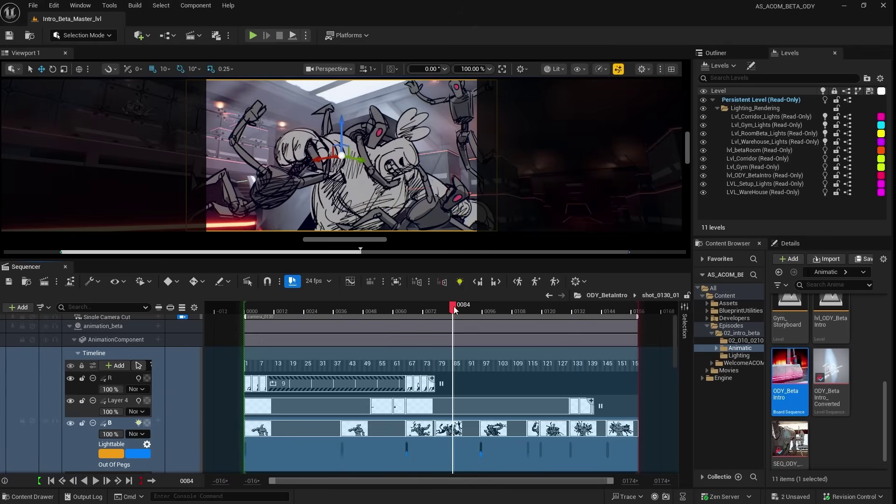
- Switch to Odyssey mode, scrub back to an earlier frame, and enable layer B's onion skin
left_click(97, 40)
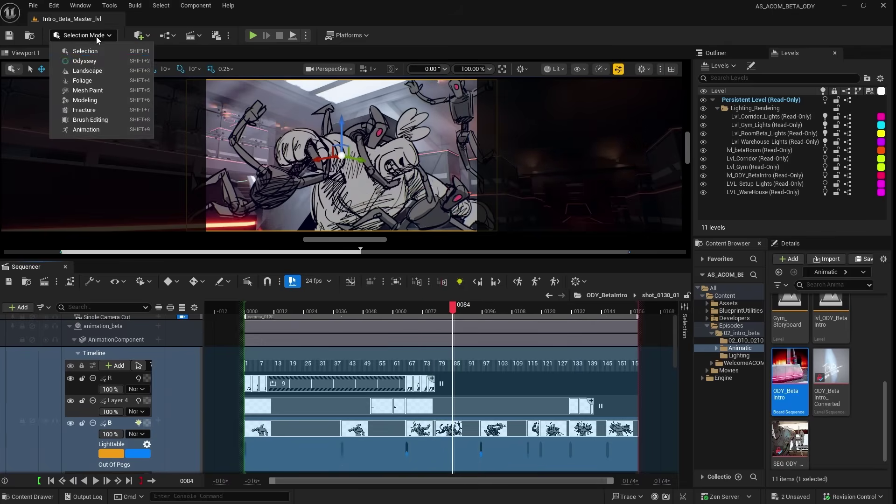
left_click(91, 65)
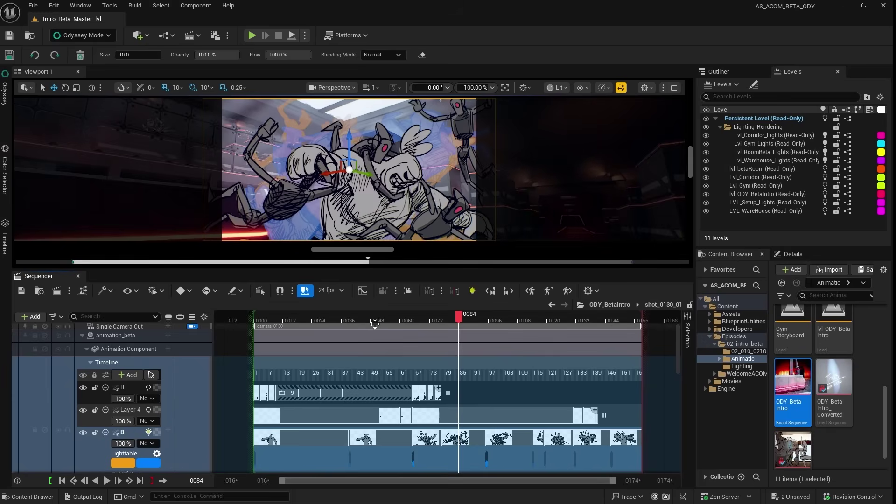
mouse_move(460, 318)
left_mouse_down()
mouse_move(391, 318)
mouse_move(446, 318)
left_mouse_up()
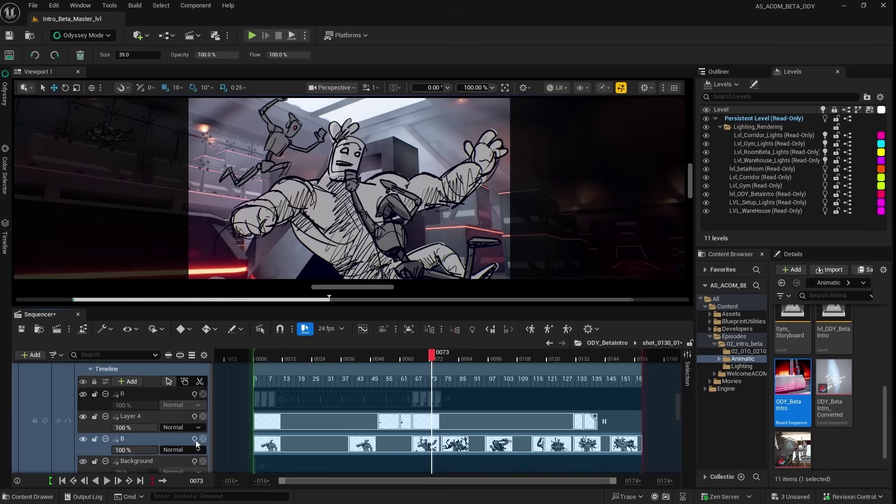
left_click(194, 439)
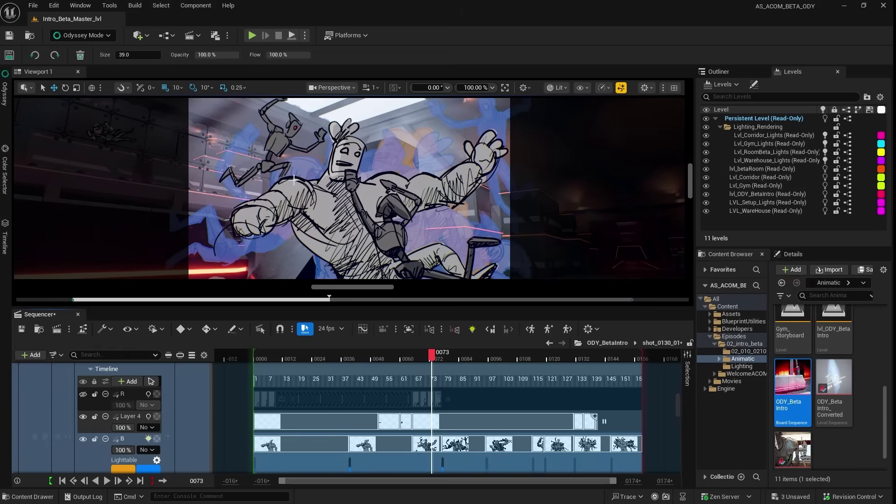
left_click(80, 6)
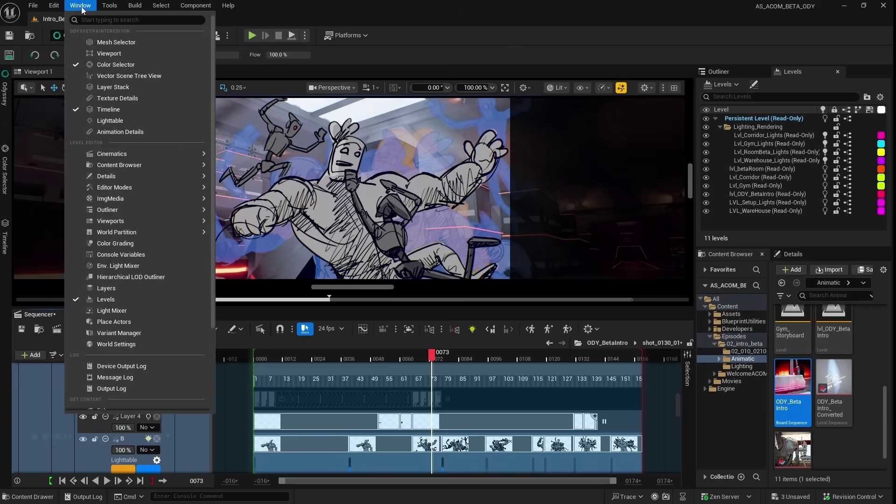
- Open and enlarge the Odyssey drawing viewport, then choose the OB_PenBrush_filler brush
left_click(119, 55)
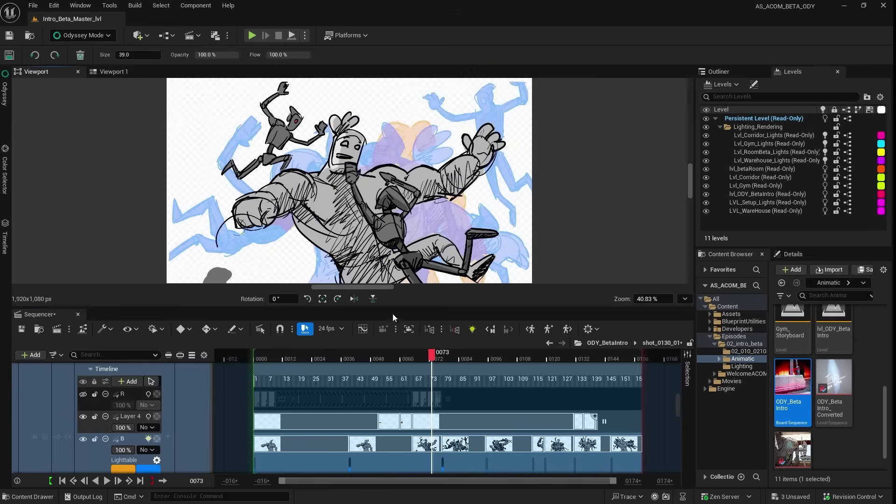
left_click_drag(397, 309, 409, 414)
left_click(6, 96)
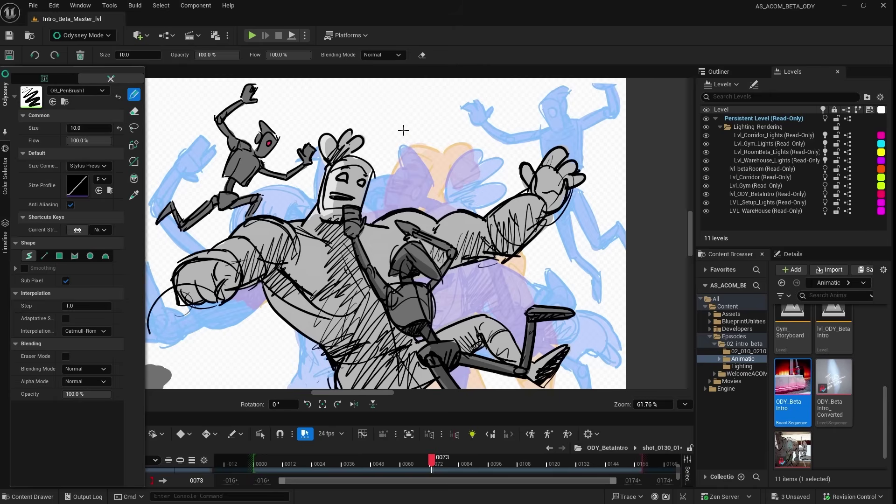
key("Tab")
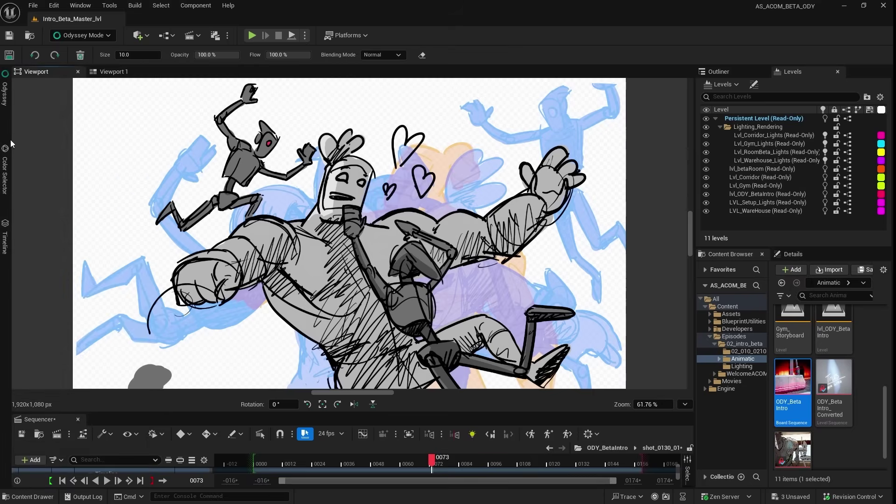
key("Tab")
left_click(77, 90)
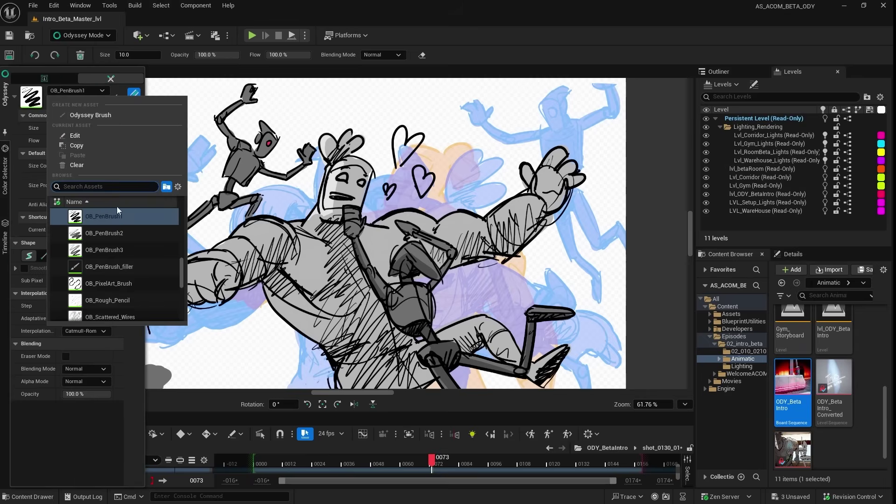
left_click(130, 267)
- Add the ODY_Palette_BetaIntro palette and paint the heart's left lobe in pink lasers
left_click(7, 178)
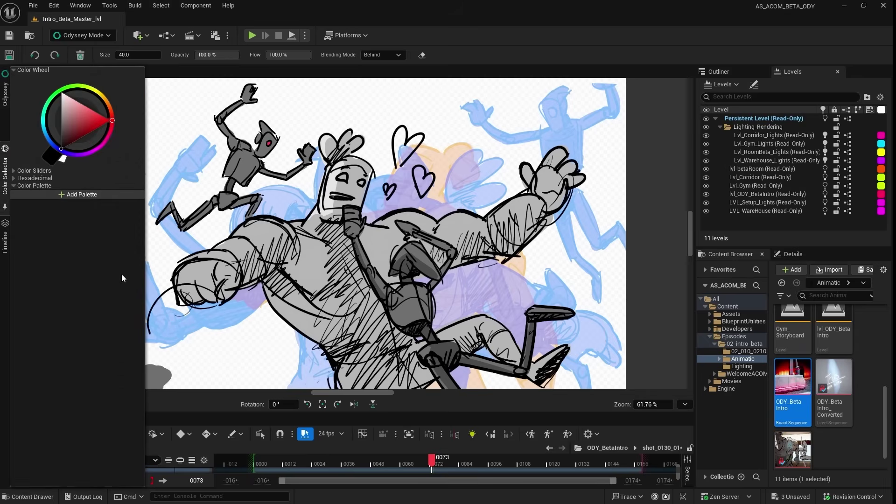
left_click(89, 194)
left_click(85, 270)
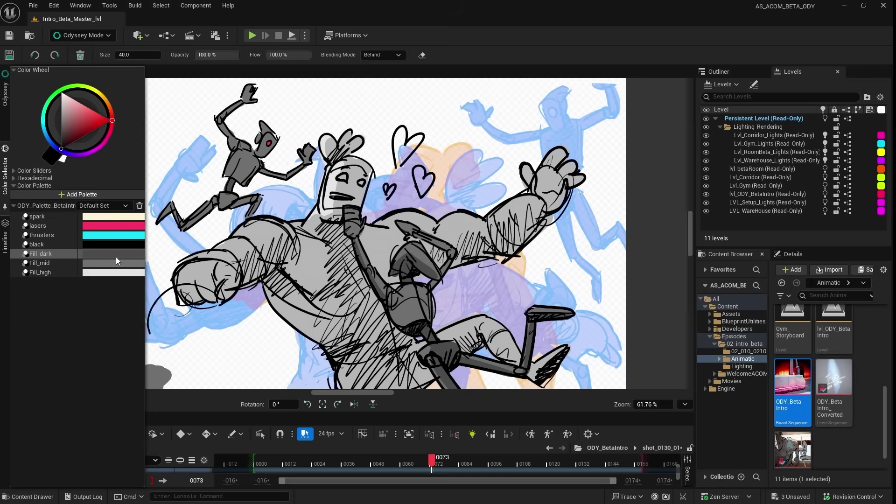
left_click(112, 266)
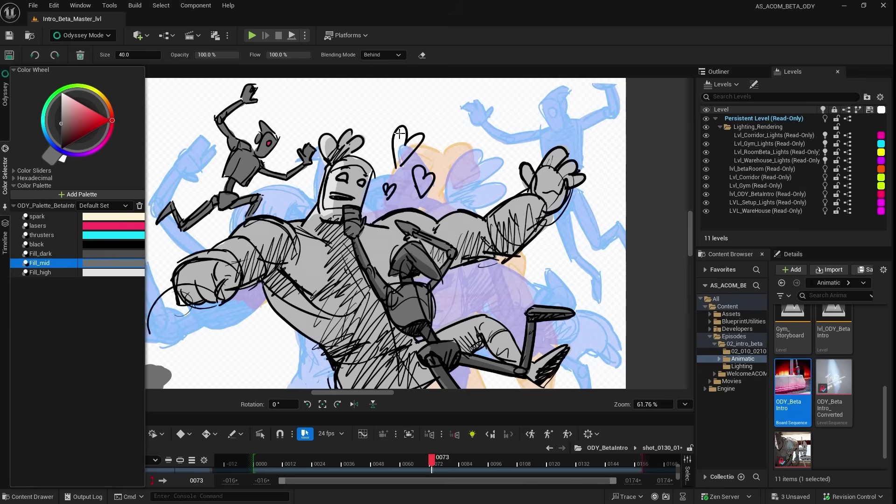
left_click(125, 228)
left_click_drag(398, 148, 400, 132)
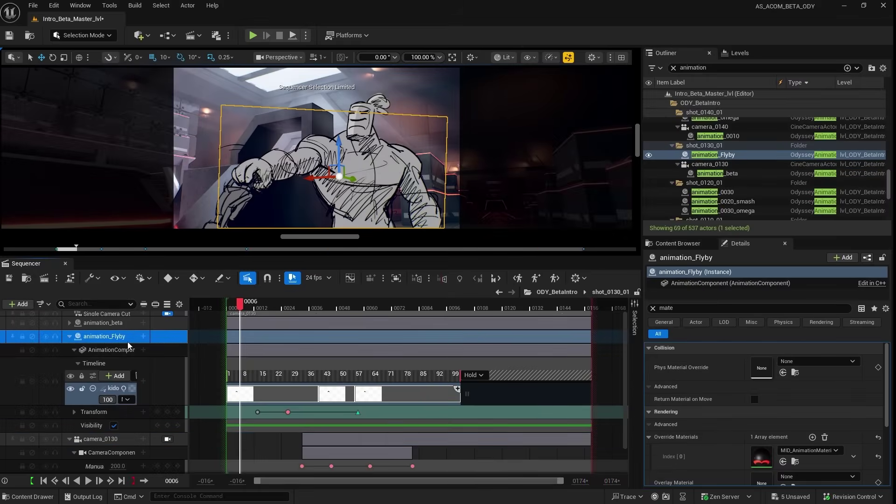
- Scrub shot_0130_01 to frame 0012 and select the Flyby transform and camera_0130 tracks
left_click_drag(240, 311, 295, 312)
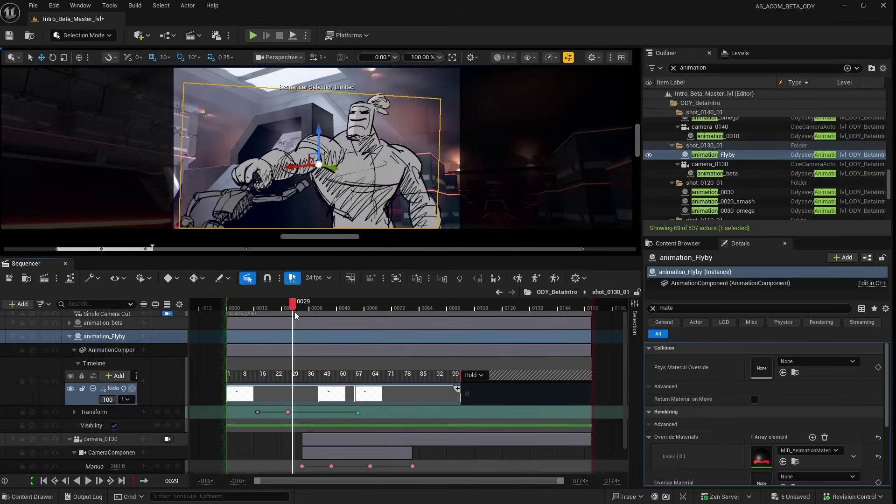
left_click(102, 413)
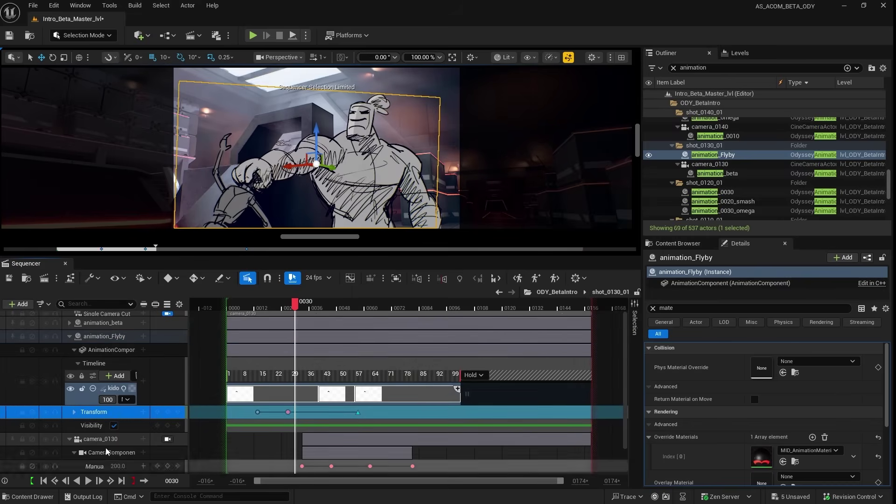
left_click(308, 439)
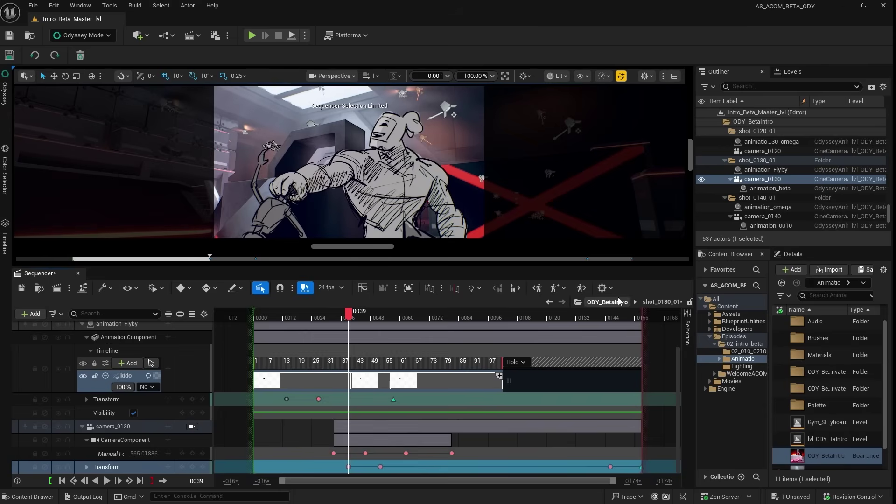
- Return to the ODY_BetaIntro master timeline and scrub from frame 0579 to 0659
key("alt+Left")
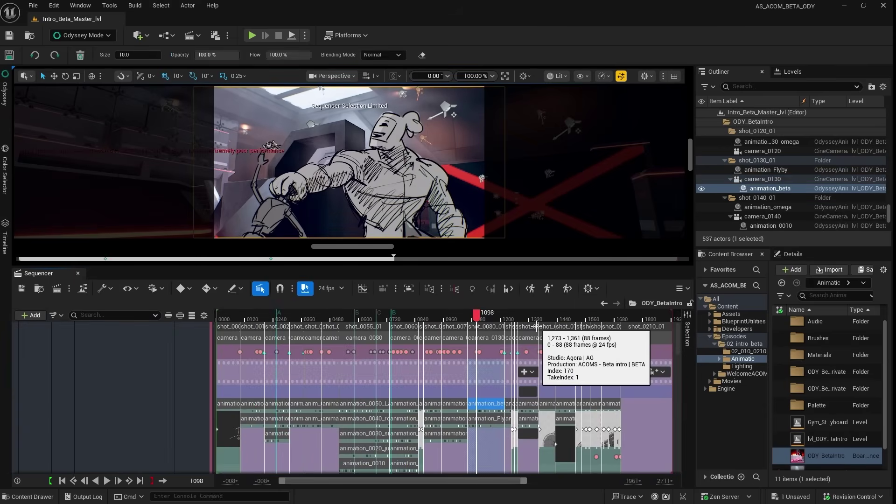
left_click(367, 317)
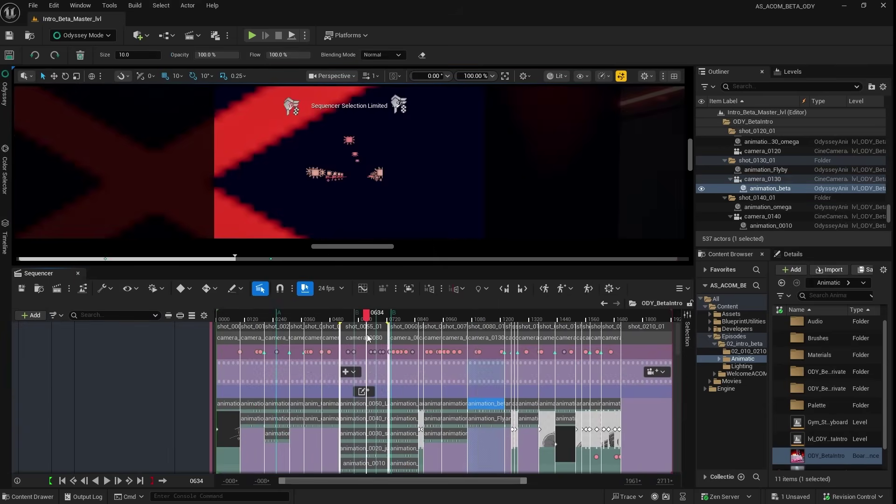
scroll(369, 354, "down", 2)
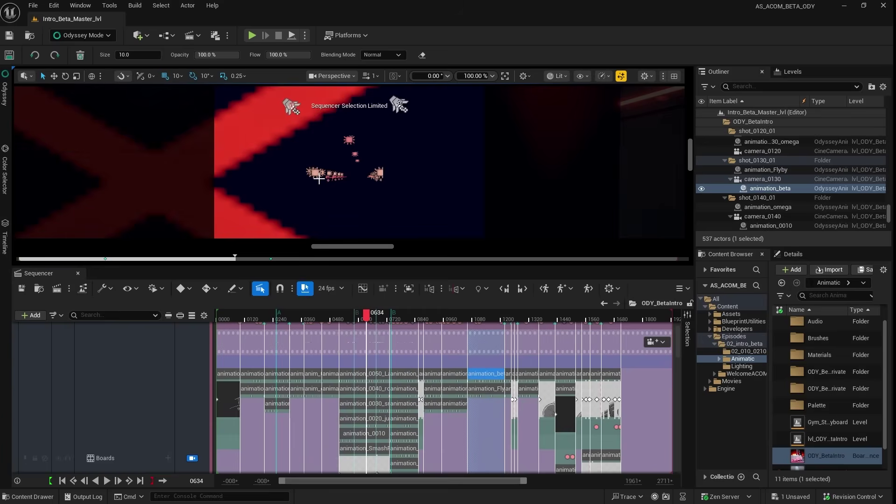
left_click(353, 317)
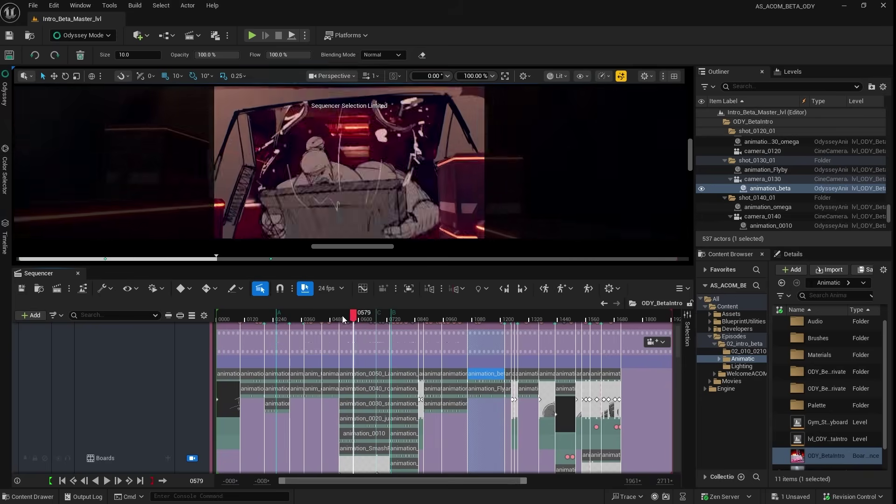
left_click_drag(343, 315, 378, 329)
scroll(376, 437, "down", 3)
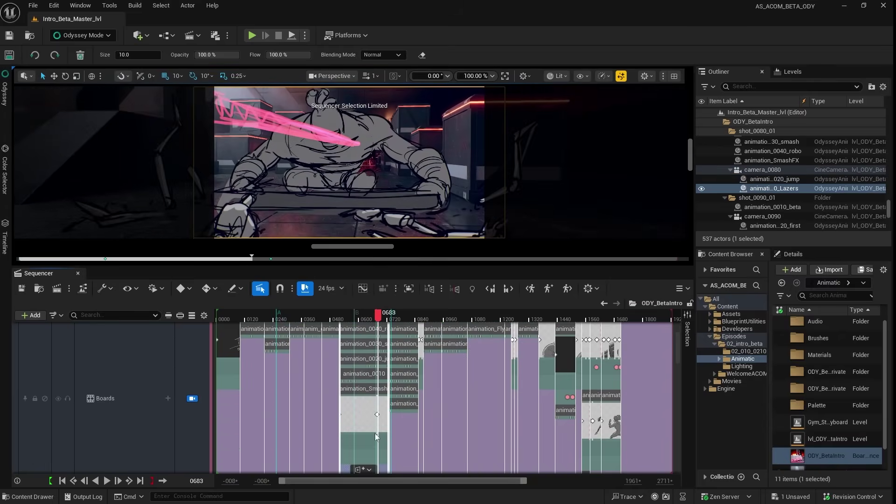
- Open the shot_0080_01 subsequence and select the camera_0080 track
double_click(364, 376)
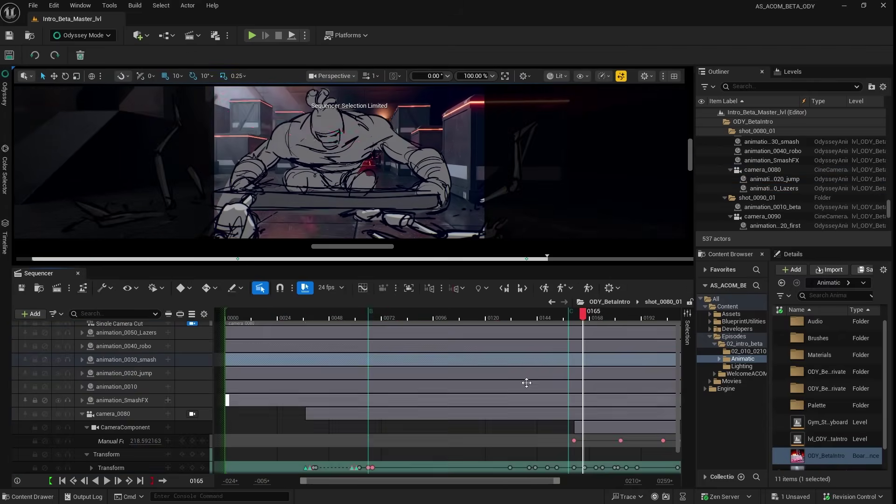
scroll(527, 383, "down", 1)
left_click(111, 453)
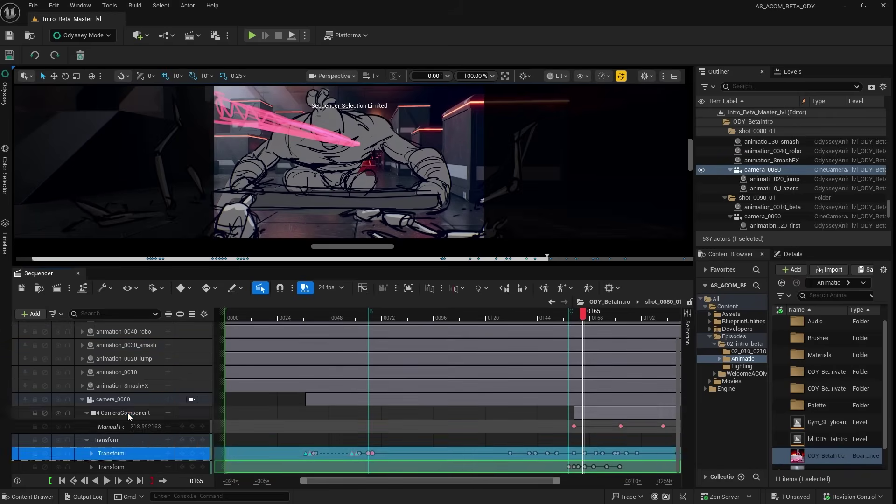
left_click(125, 413)
left_click(113, 399)
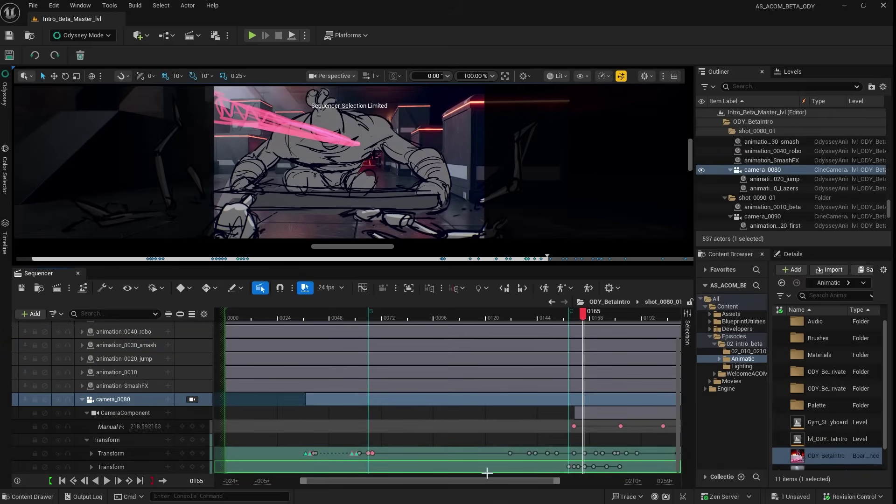
left_click_drag(476, 481, 529, 486)
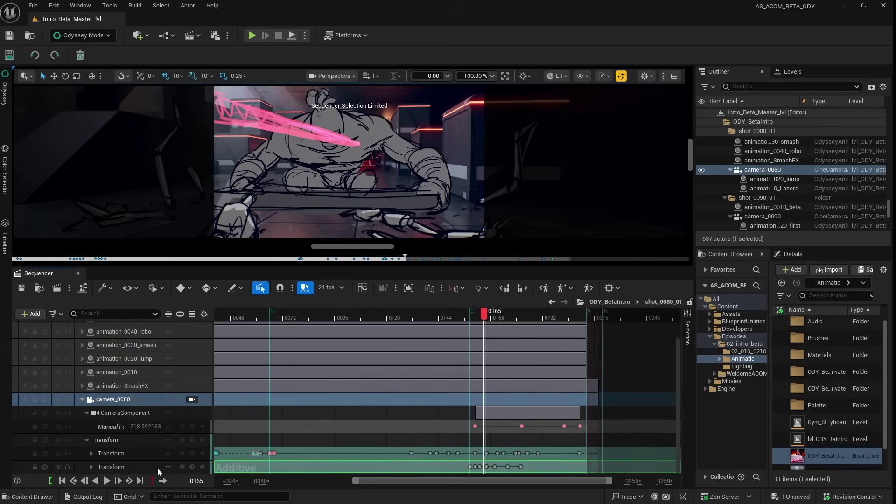
- Add an Additive transform section to camera_0080, select its keys, and return to frame 0137
left_click(168, 453)
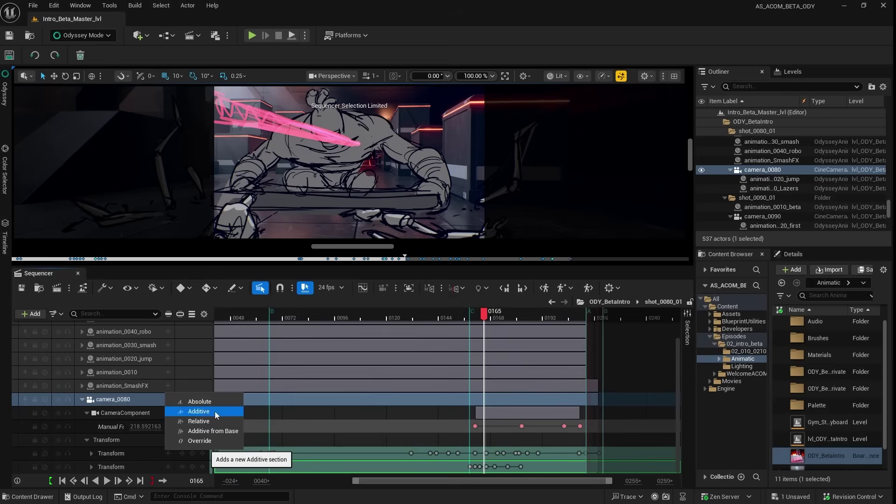
left_click(199, 412)
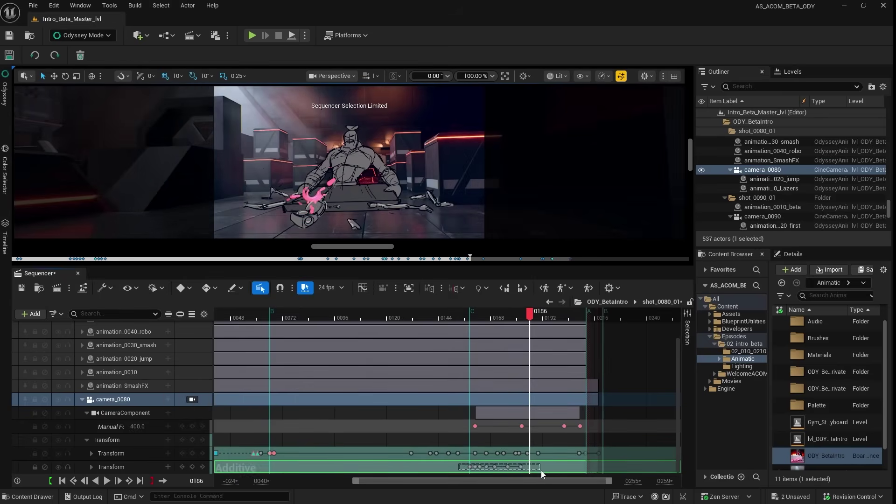
left_click_drag(541, 471, 518, 467)
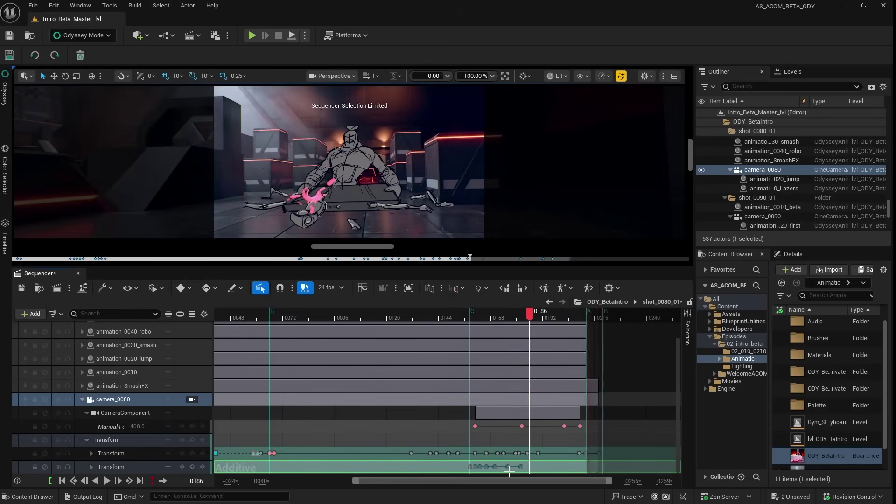
left_click_drag(455, 315, 425, 311)
- Select animation_0030_smash and scrub shot_0080_01 from about frame 0072 through 0162–0199
left_click(612, 143)
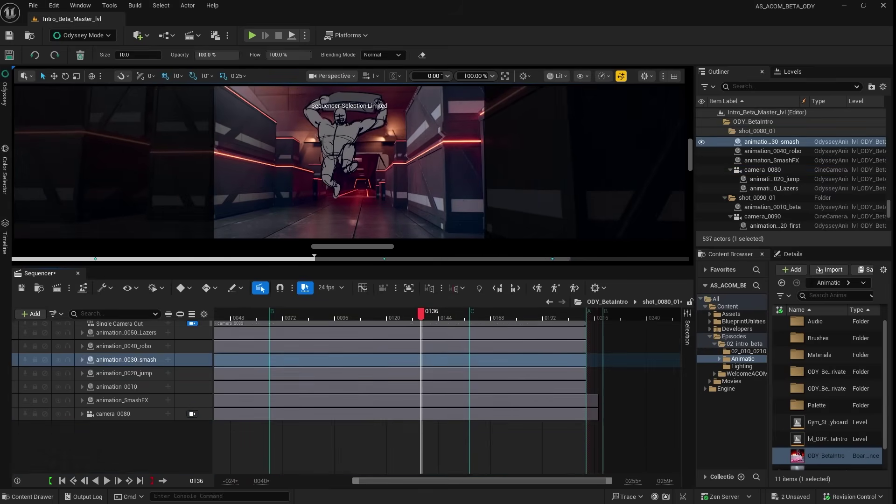
left_click_drag(422, 317, 478, 331)
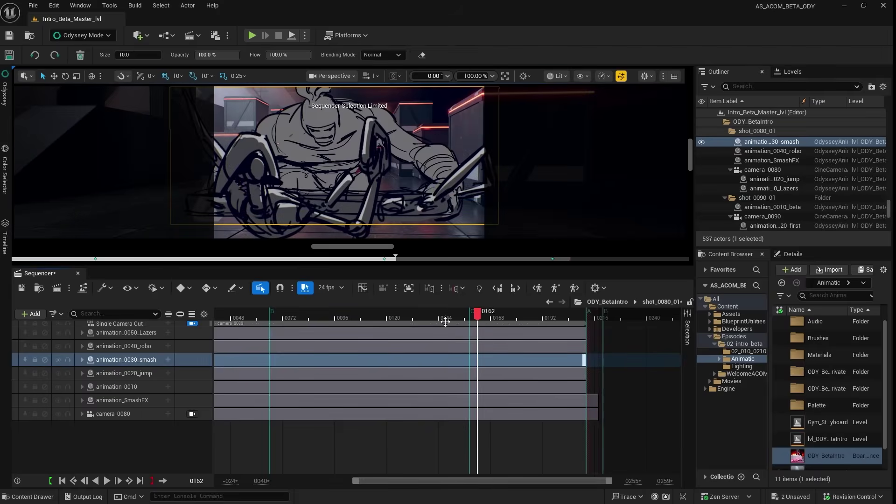
left_click_drag(486, 319, 509, 321)
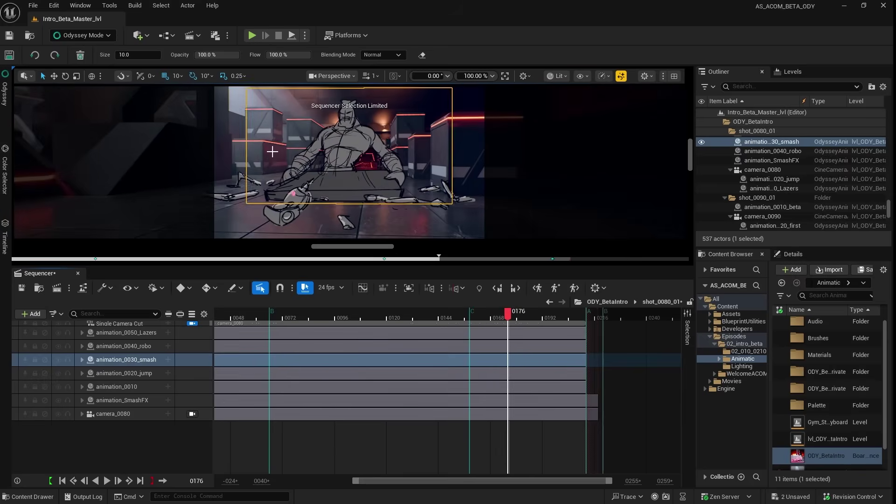
- Fly the viewport out through the set and select camera_0080 in Sequencer
right_click_drag(428, 182, 427, 183)
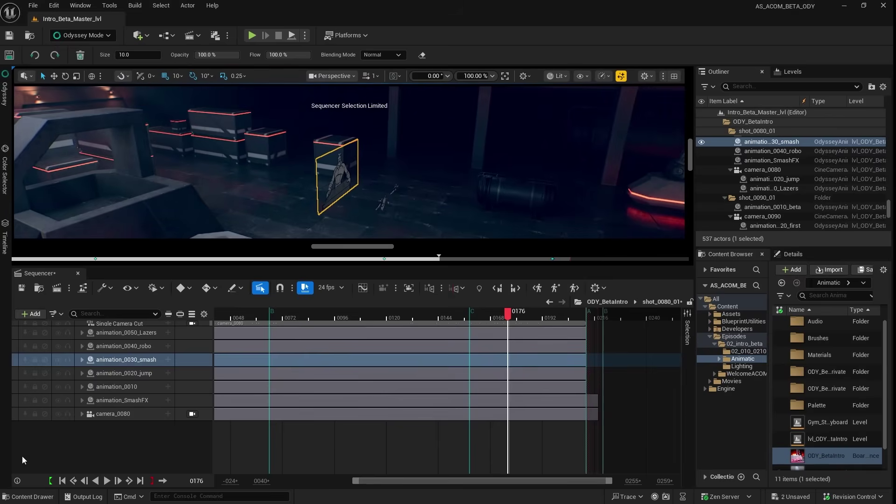
left_click(123, 415)
left_click_drag(508, 312, 568, 330)
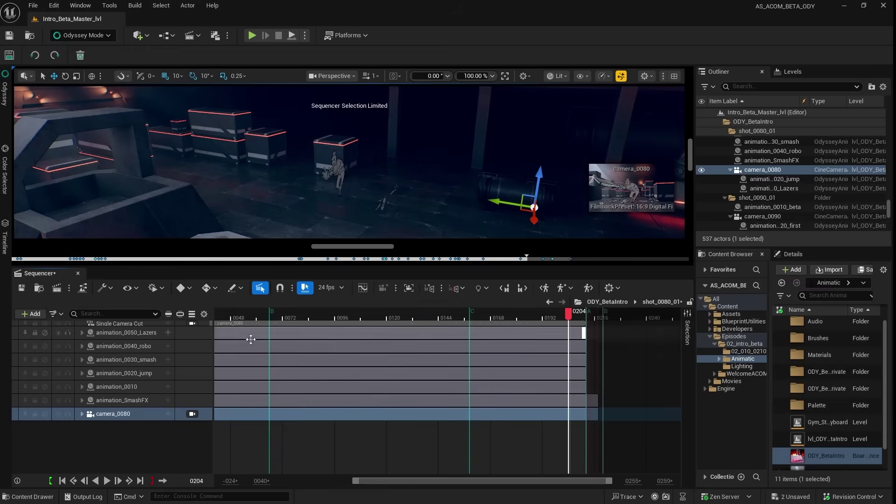
left_click(142, 402)
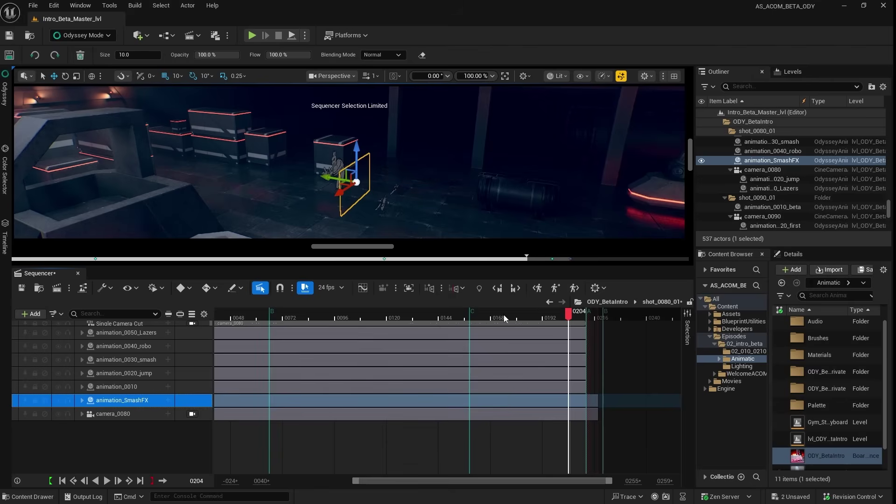
left_click_drag(505, 319, 422, 313)
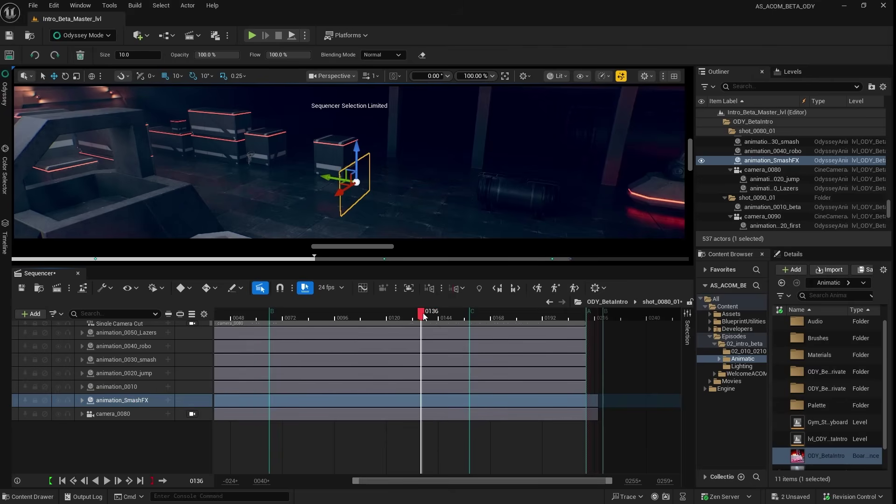
left_click(133, 388)
left_click(135, 372)
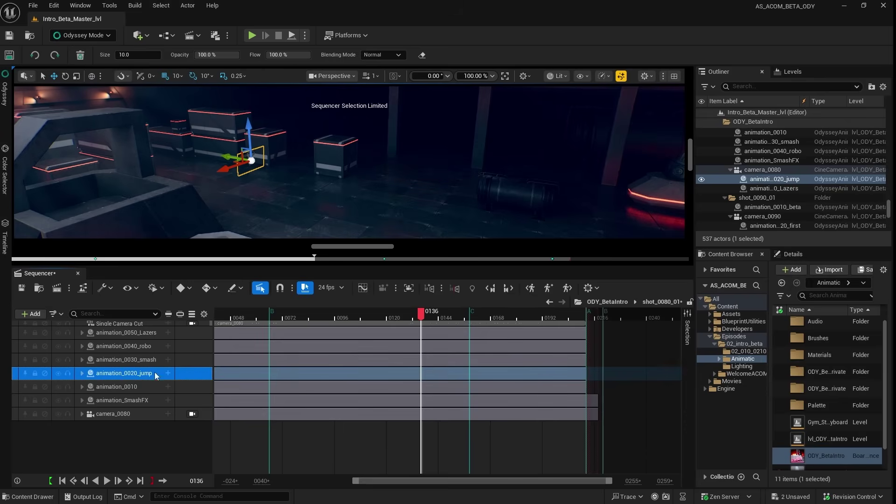
left_click(484, 320)
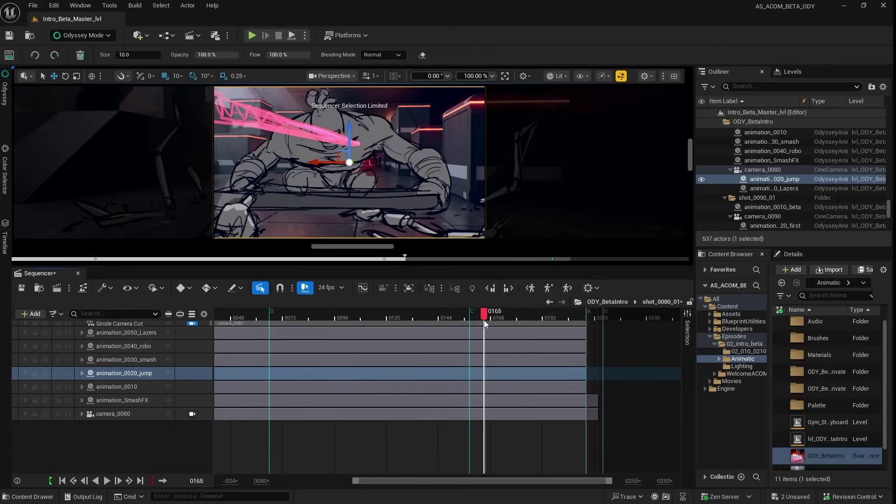
left_click(146, 362)
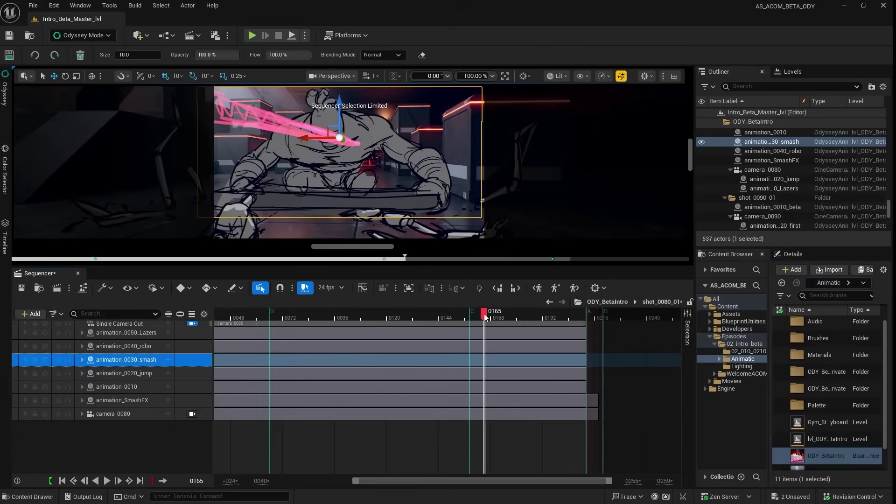
left_click_drag(485, 317, 537, 318)
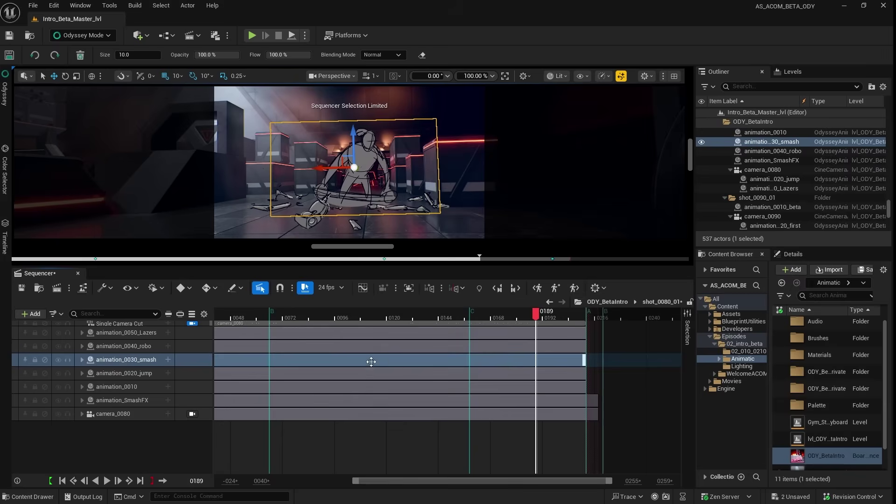
left_click(780, 180)
left_click(776, 189)
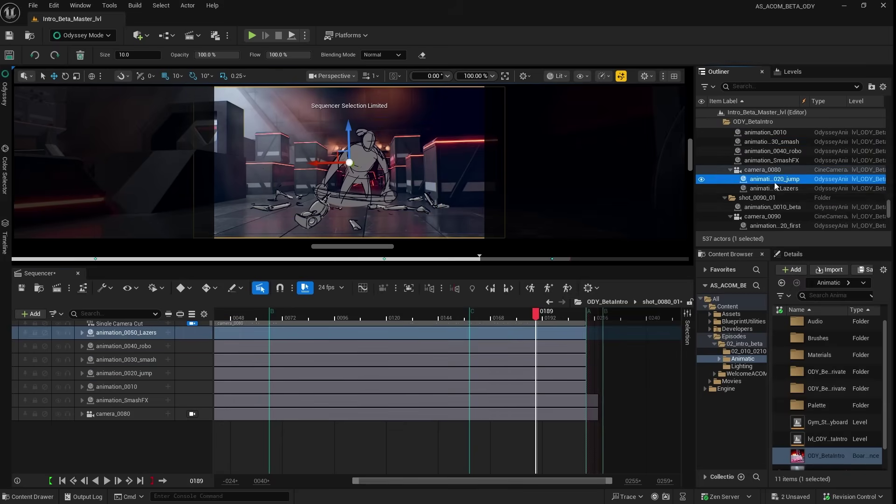
left_click(778, 182)
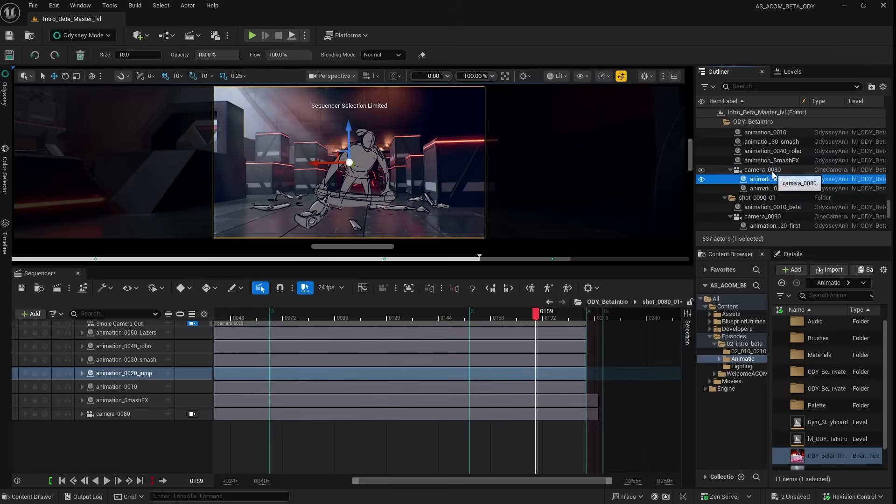
left_click(773, 161)
left_click(775, 141)
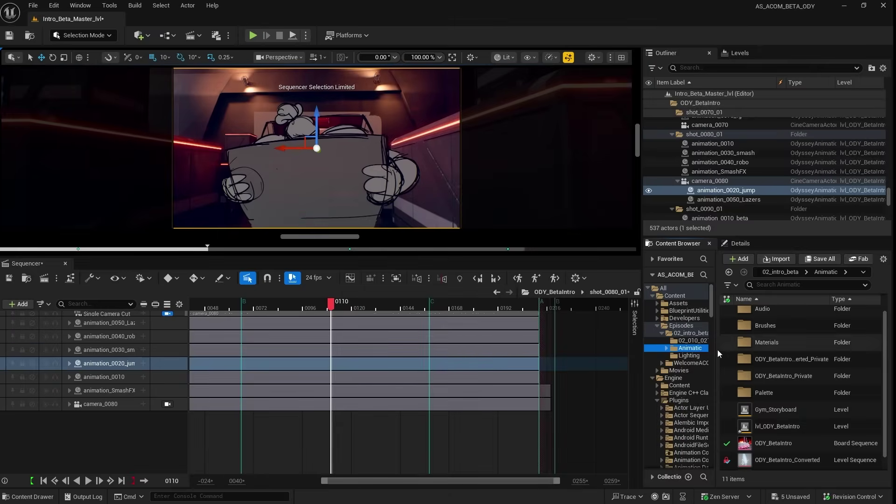
- Expand Animatic, open its Materials folder, select AnimationMaterial_Unlit and scrub back to frame 0101
left_click(667, 348)
left_click(695, 371)
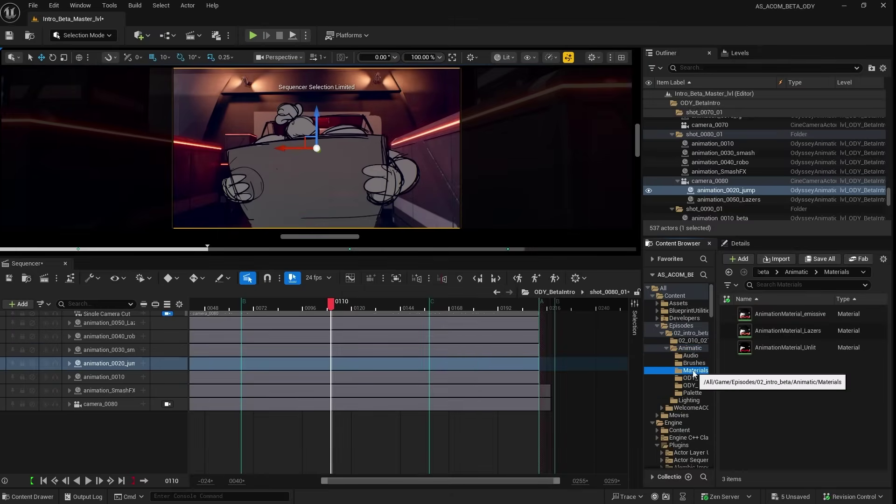
left_click(766, 348)
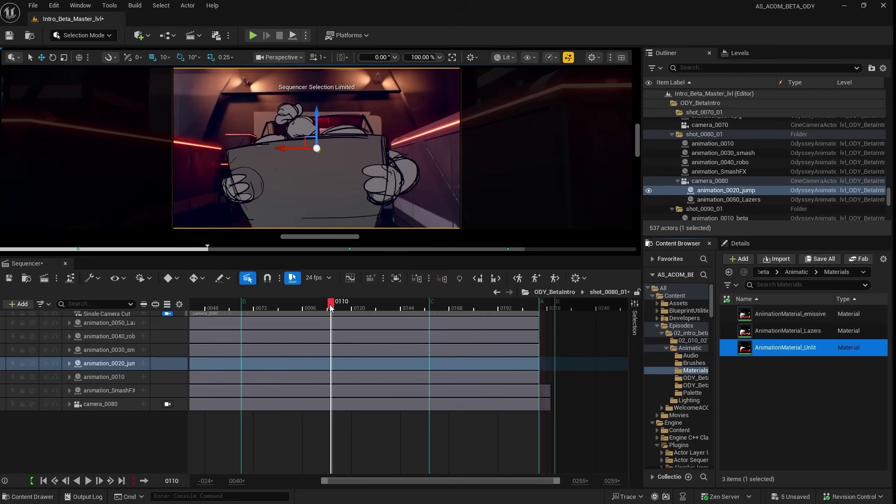
left_click_drag(330, 307, 311, 307)
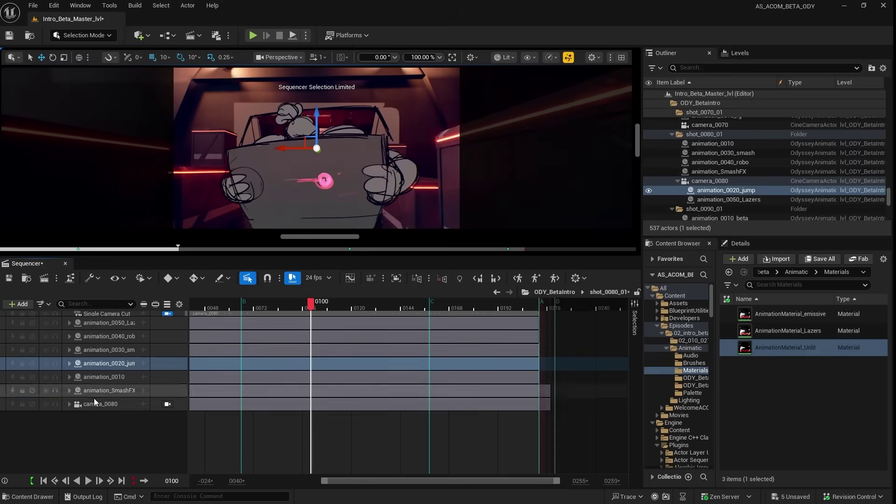
- Select animation_0010 and assign DefaultAnimationMaterial as its Animation Material in Details
left_click(176, 375)
left_click(211, 306)
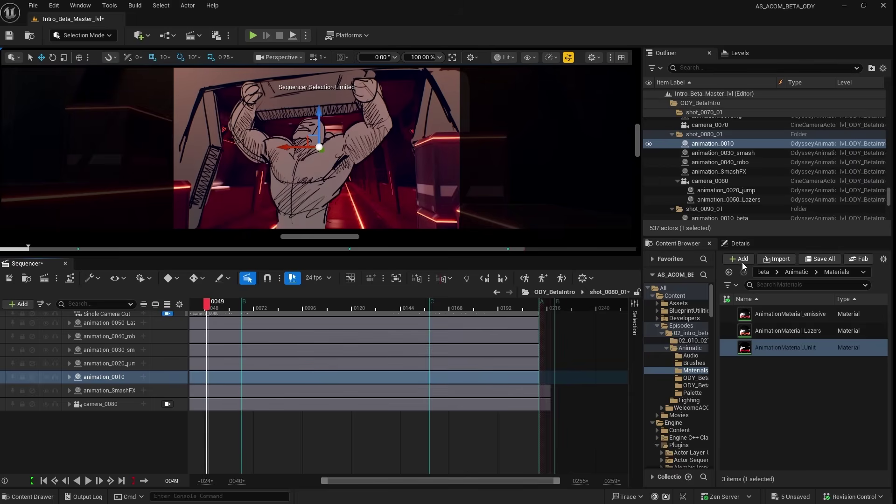
left_click(732, 243)
left_click(837, 436)
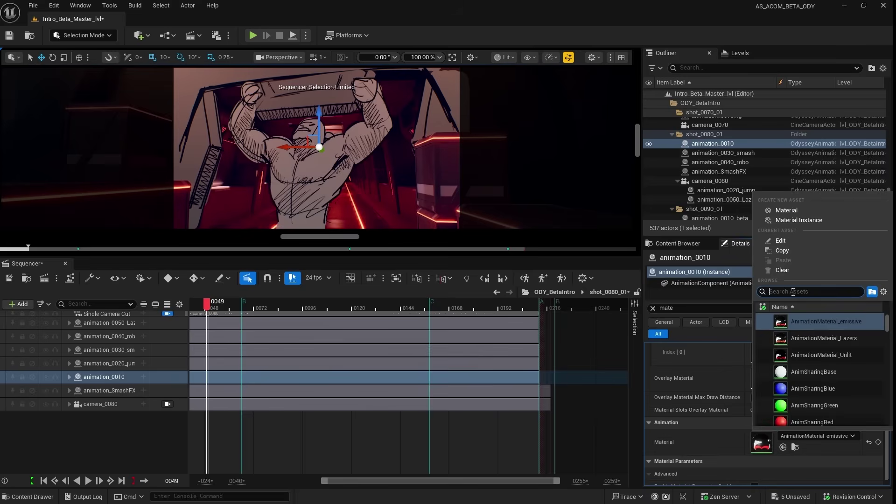
type("Default Animation")
left_click(817, 322)
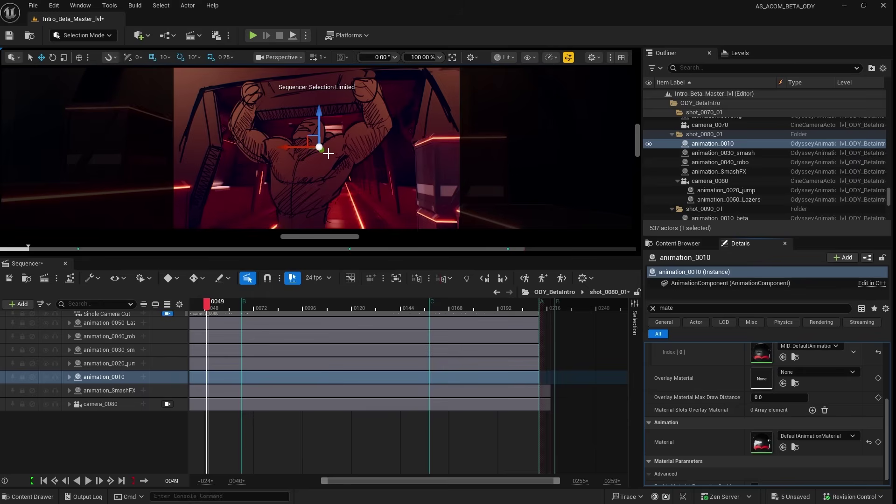
- Replace animation_0010's Animation Material with AnimationMaterial_emissive, searched as 'emissive'
left_click_drag(206, 310, 200, 306)
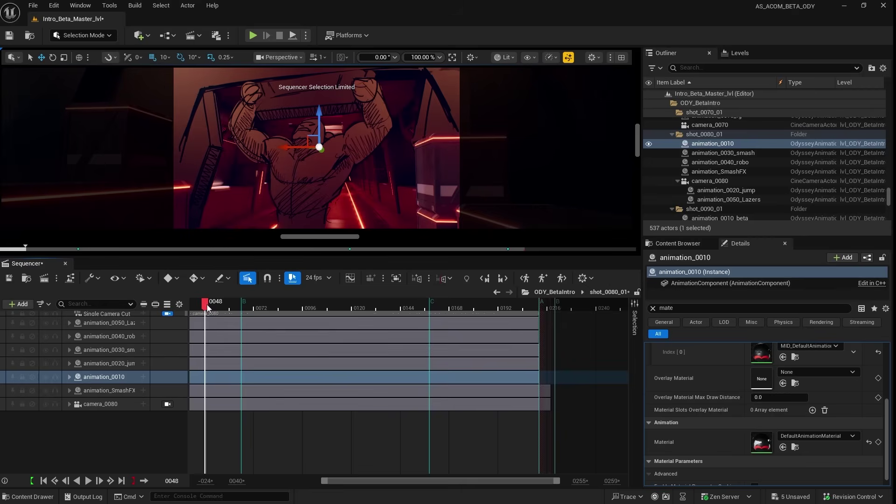
left_click(830, 437)
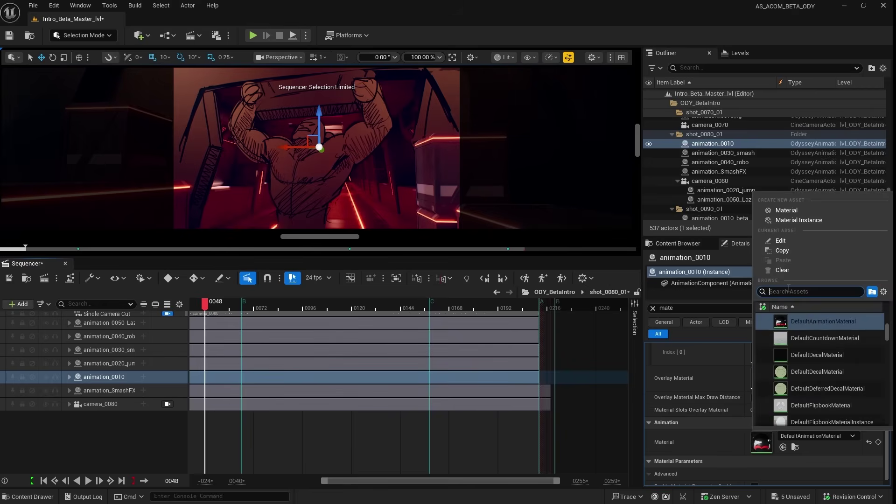
type("emissive")
left_click(831, 322)
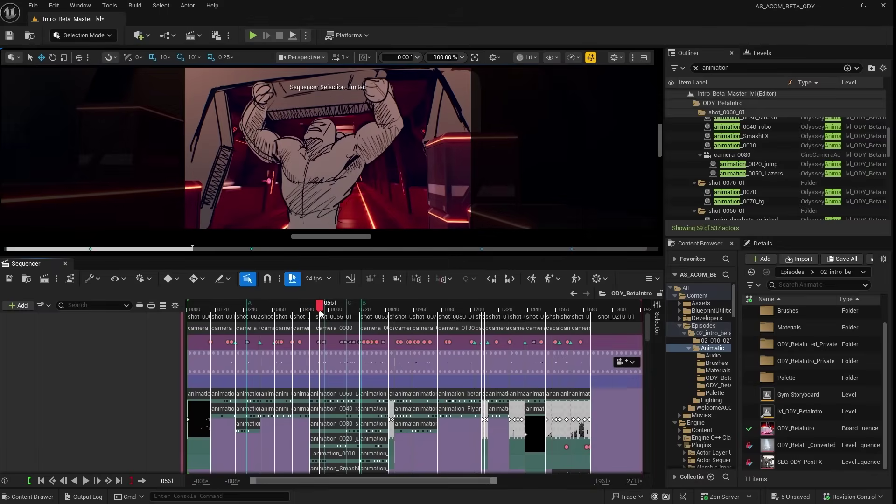
left_click_drag(321, 314, 326, 315)
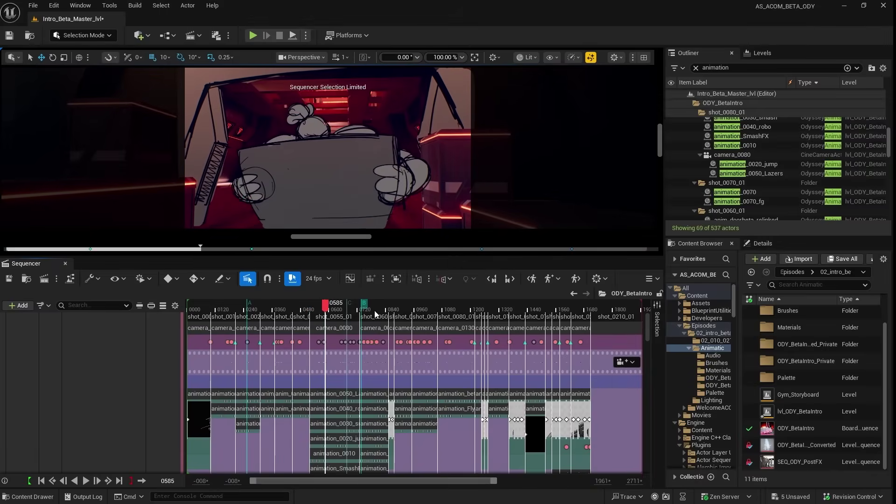
scroll(379, 347, "down", 5)
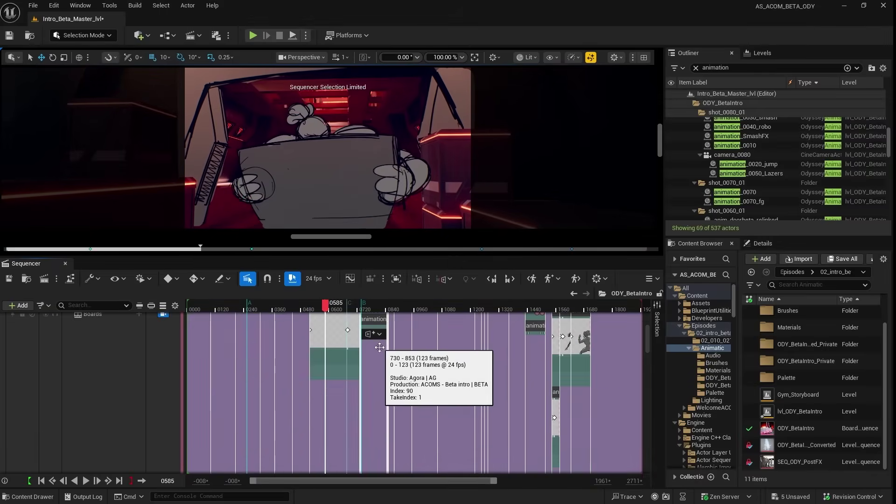
scroll(379, 347, "down", 3)
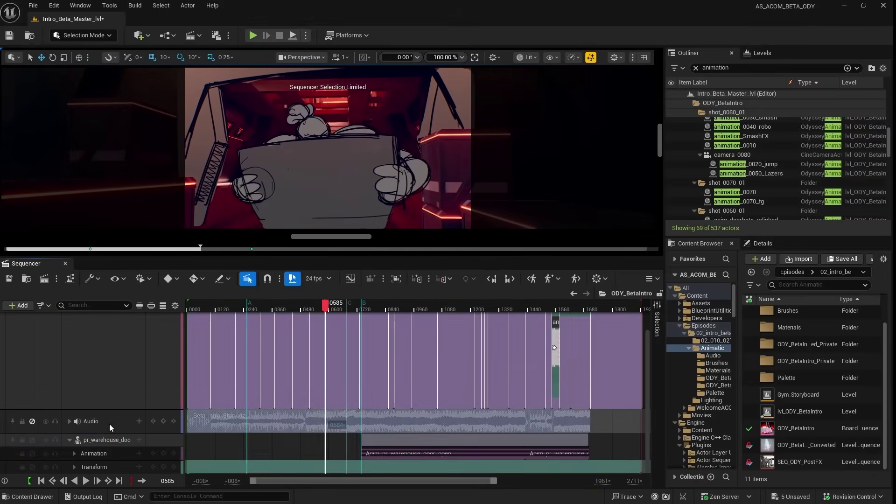
left_click(82, 424)
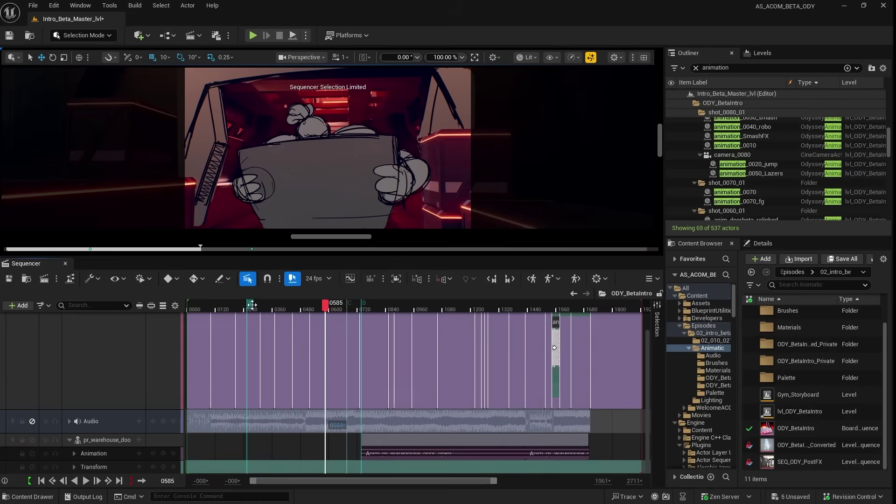
left_click(379, 308)
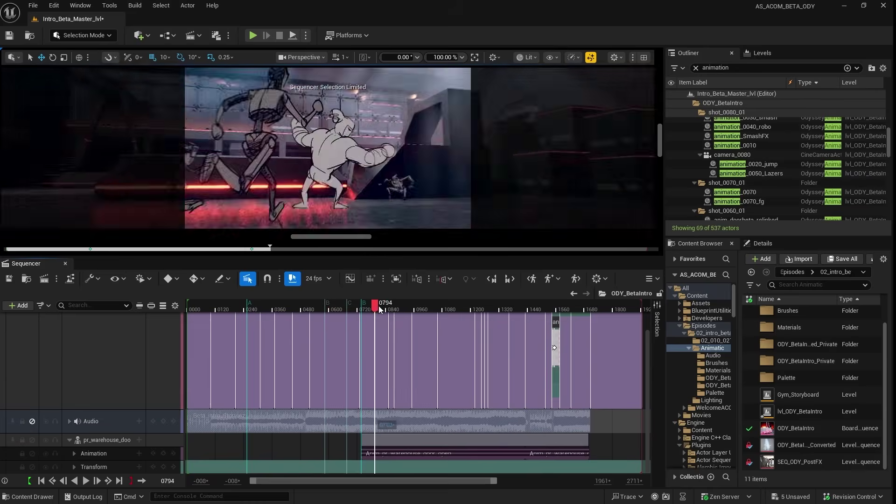
left_click_drag(379, 307, 478, 309)
left_click(124, 441)
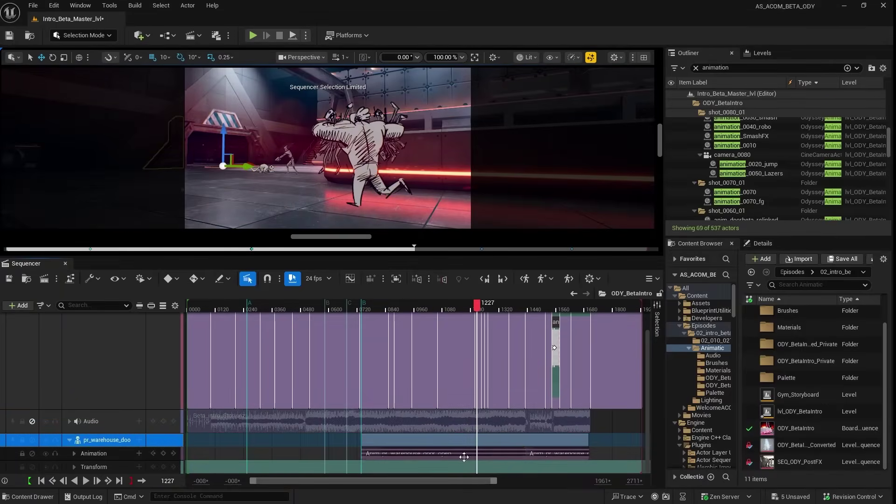
left_click(525, 453)
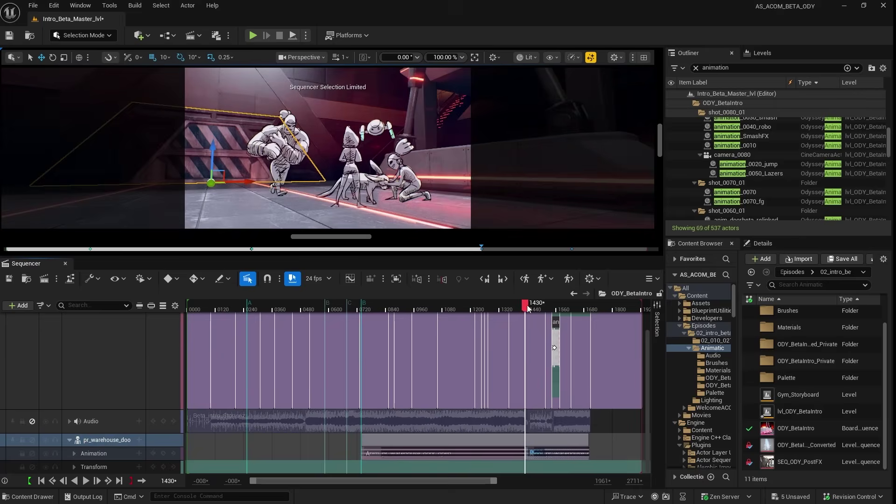
left_click_drag(527, 308, 525, 308)
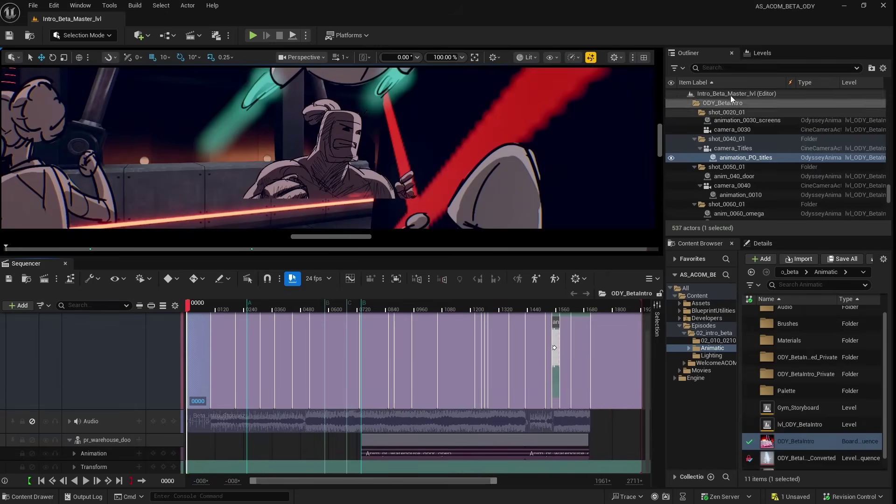
- Find BP_LightManager in the Outliner by searching 'BP_light' and drop it into Sequencer as a track
left_click(723, 69)
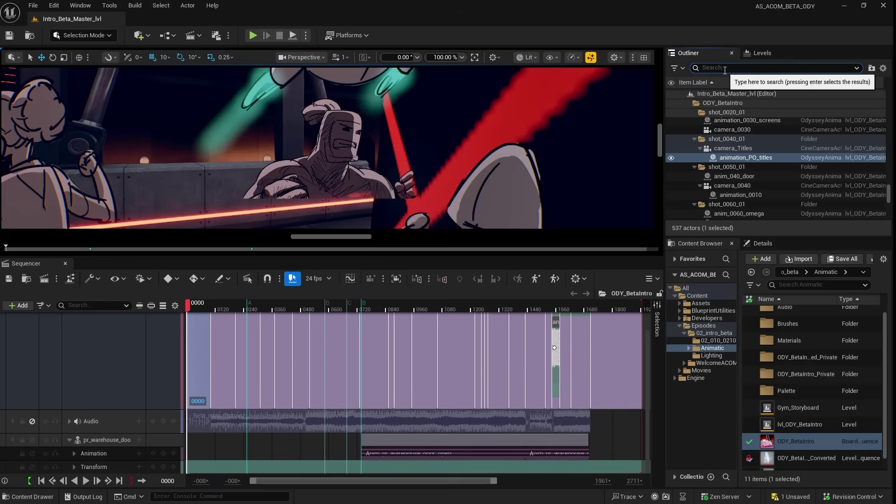
type("BP_")
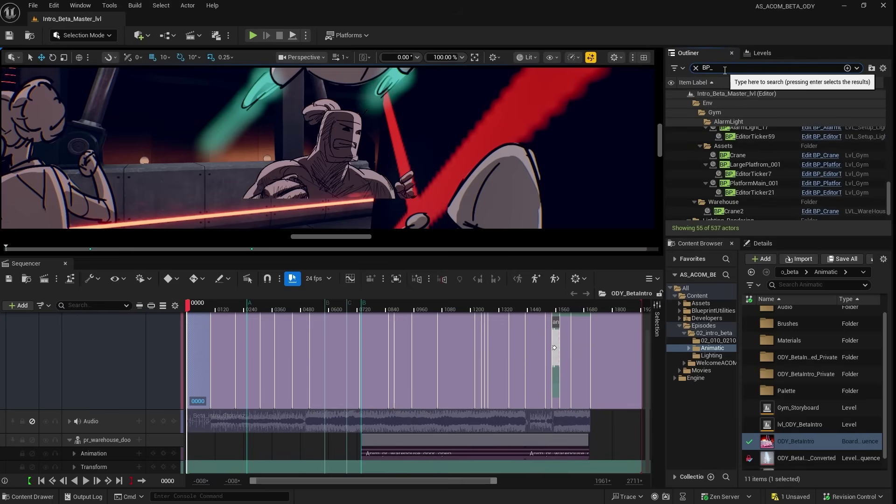
type("light")
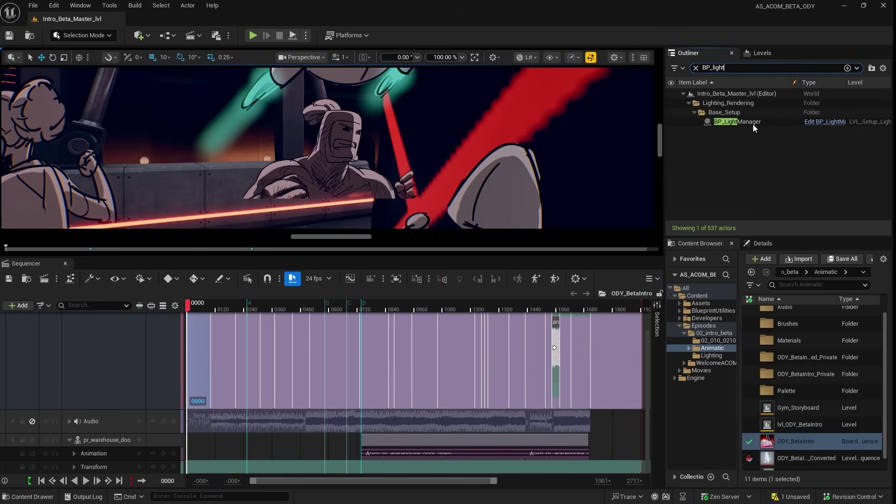
left_click(752, 125)
left_click_drag(744, 125, 403, 387)
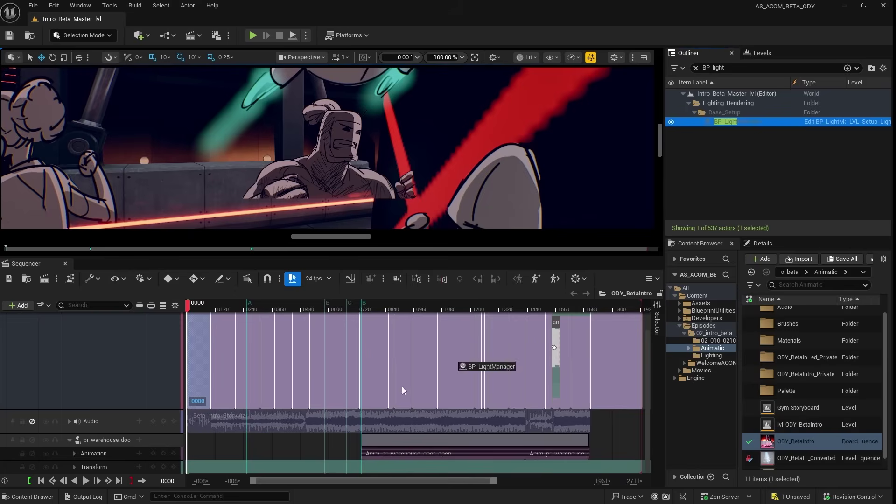
left_click_drag(260, 447, 260, 447)
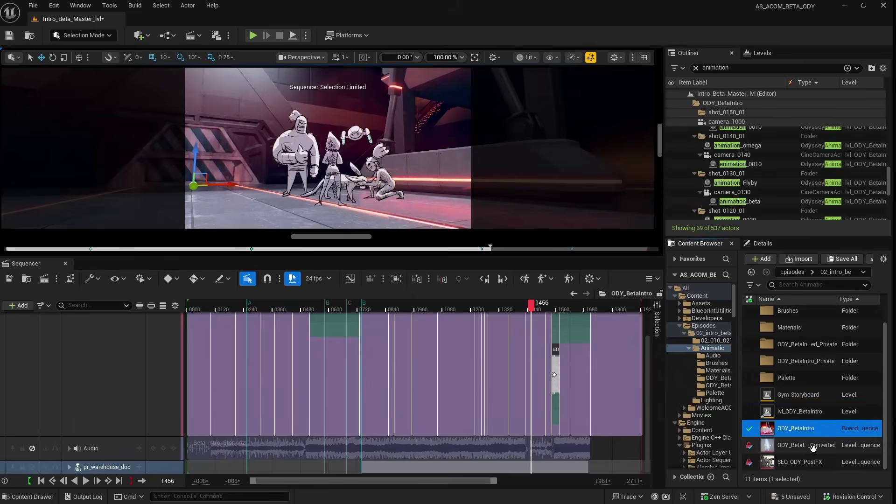
- Convert ODY_BetaIntro to a level sequence via Scripted Asset Actions and open the converted sequence
right_click(801, 428)
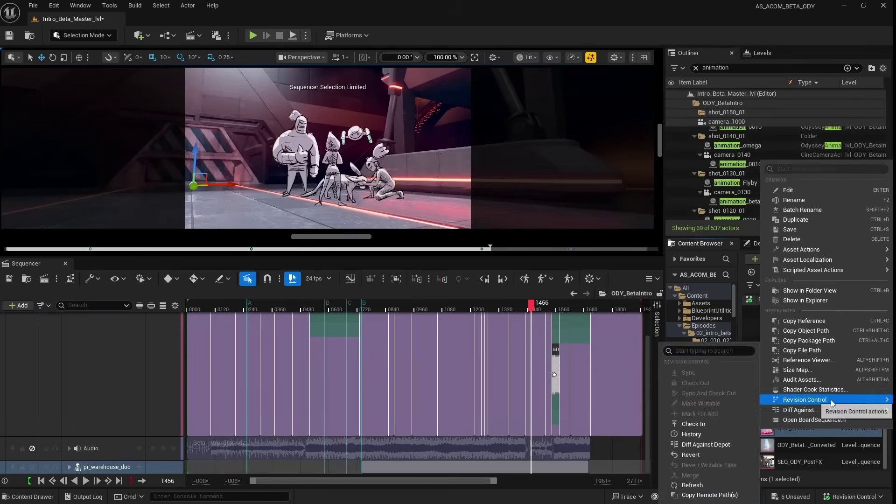
mouse_move(815, 252)
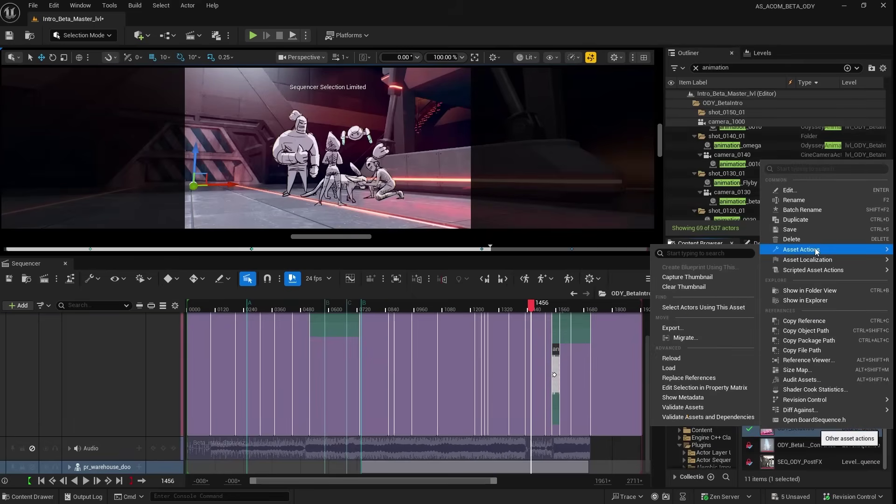
mouse_move(811, 270)
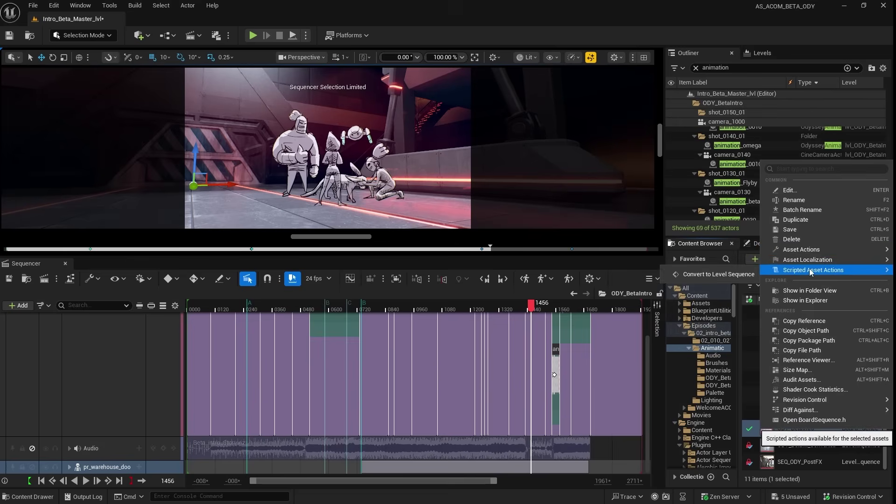
left_click(710, 277)
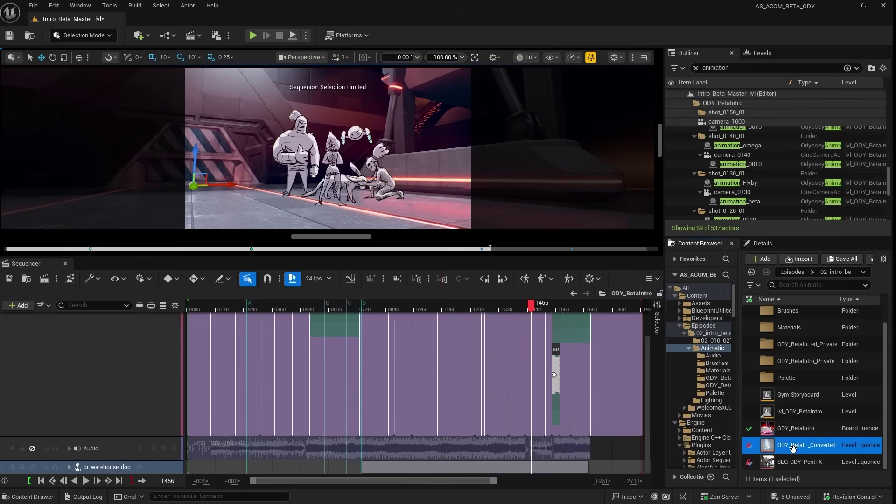
double_click(768, 445)
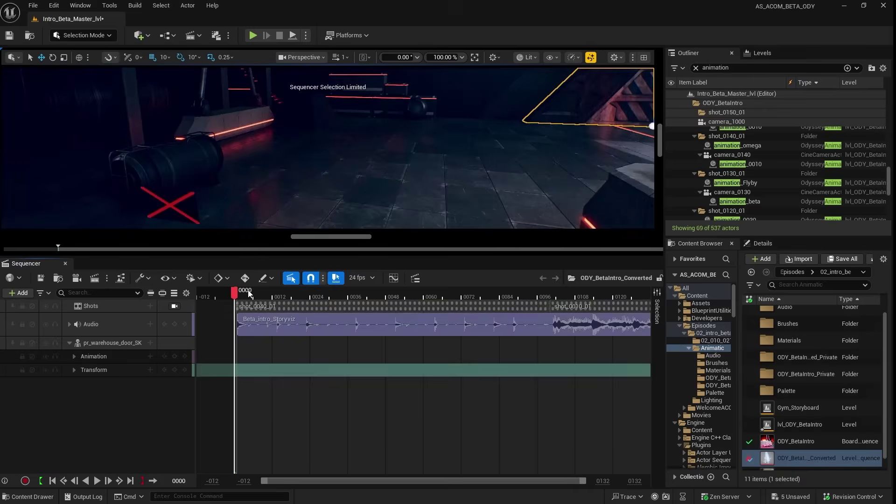
- Lock the view to camera cuts and set the Working Range End to 2000
left_click(110, 307)
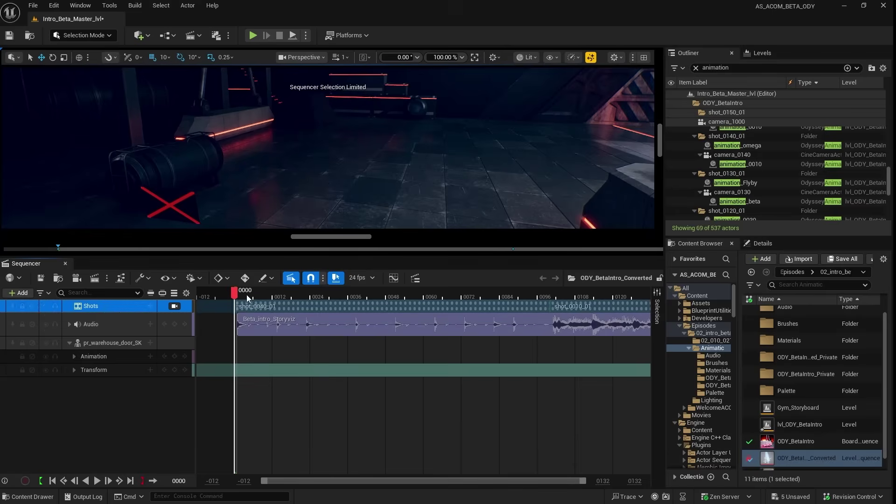
left_click_drag(248, 299, 500, 297)
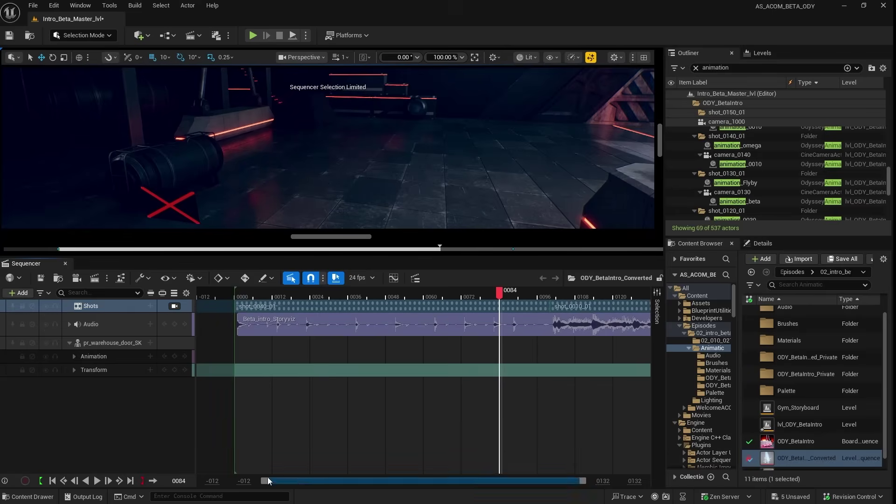
left_click(174, 307)
left_click_drag(293, 299, 584, 296)
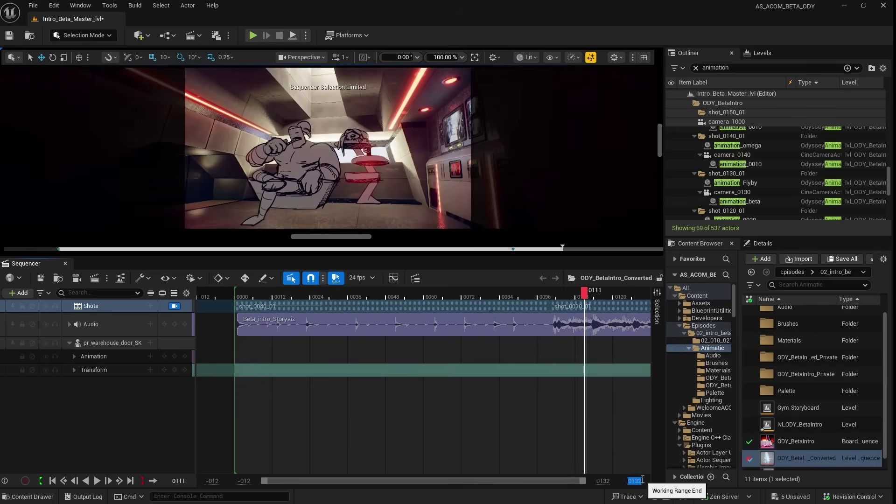
type("2000")
key("Return")
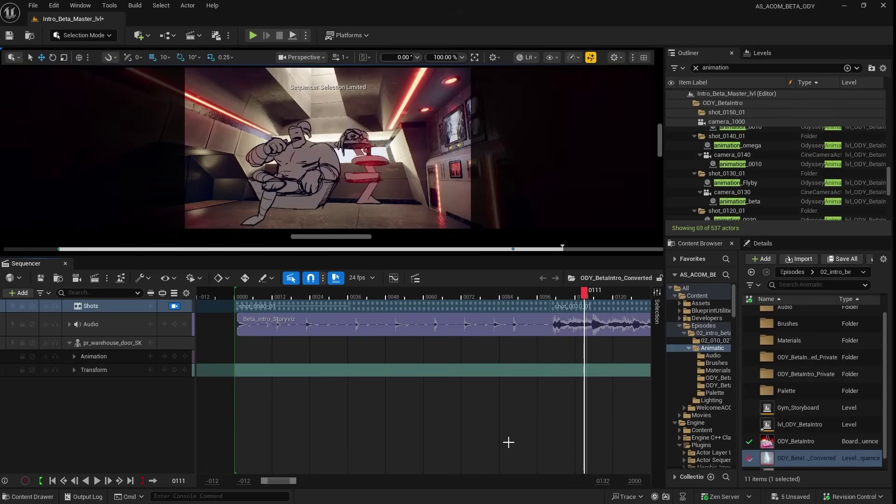
- Review the shots through frame 0743, then select the Audio and pr_warehouse_door_SKM tracks
left_click_drag(299, 485, 586, 482)
left_click_drag(263, 299, 313, 297)
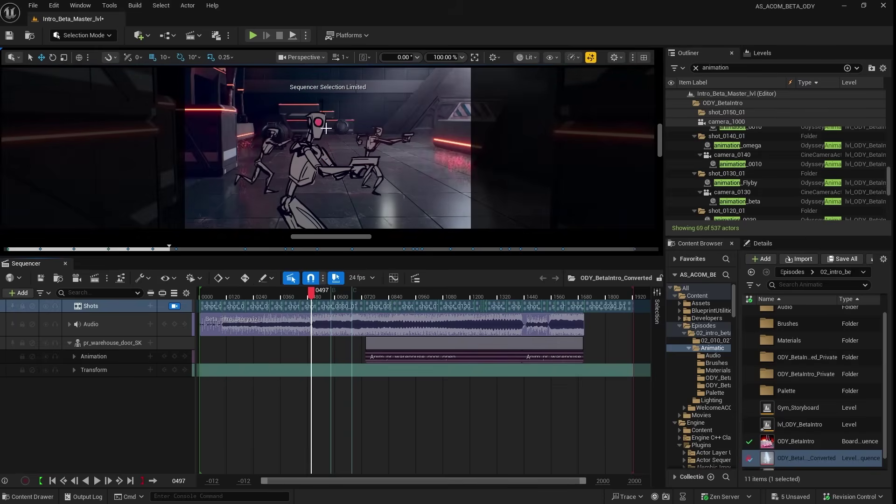
left_click_drag(317, 299, 321, 296)
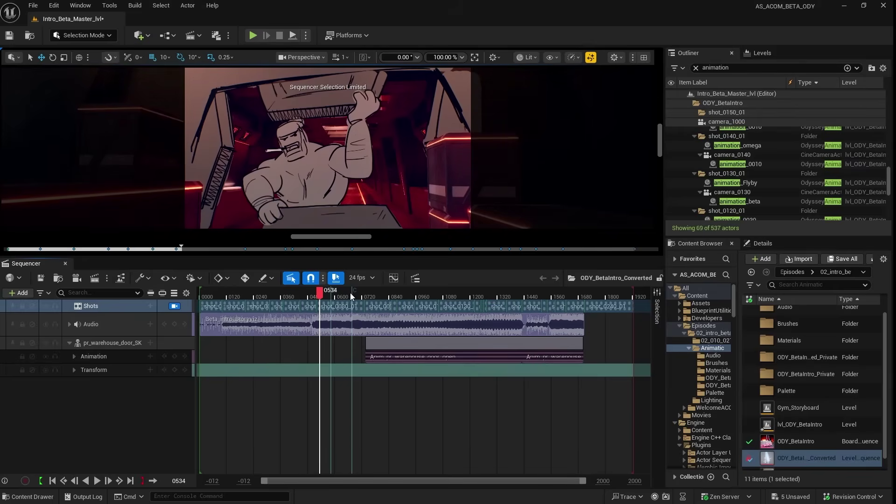
left_click(368, 296)
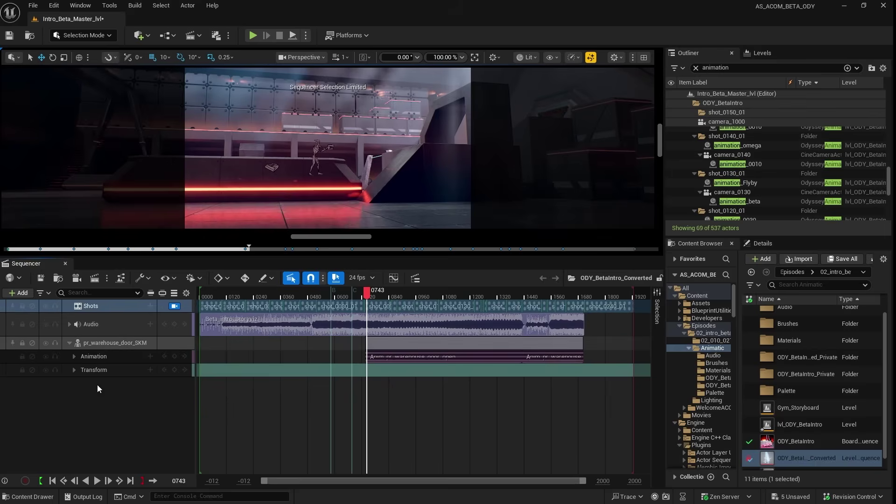
left_click(108, 322)
left_click(107, 343)
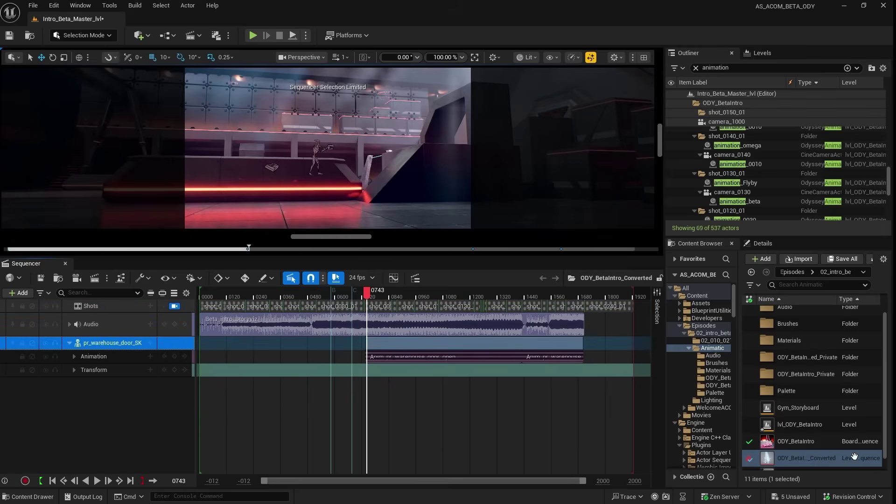
- Open SEQ_ODY_PostFX and preview it through camera cuts up to frame 1474, returning to the titles
double_click(796, 458)
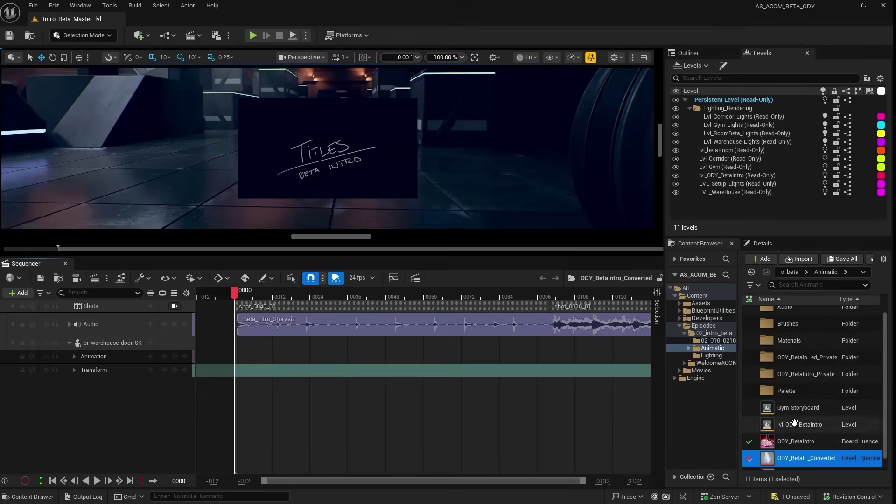
scroll(794, 422, "down", 1)
double_click(803, 458)
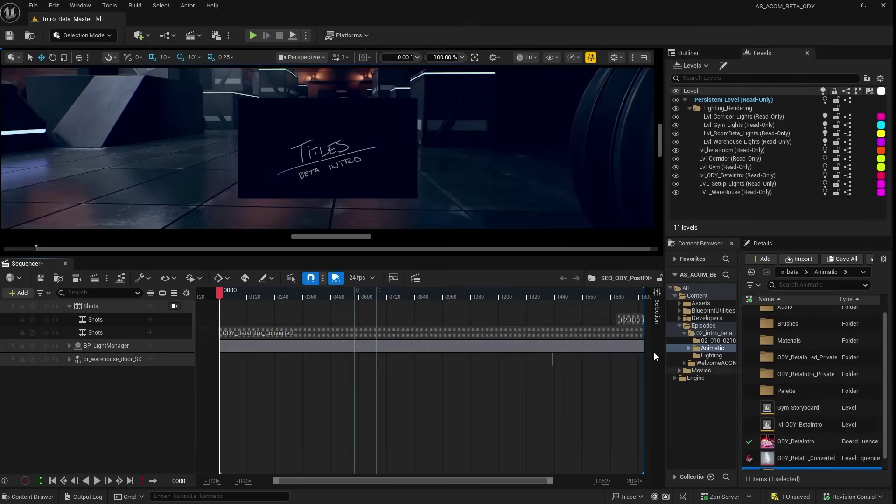
left_click_drag(416, 294, 626, 294)
left_click(174, 306)
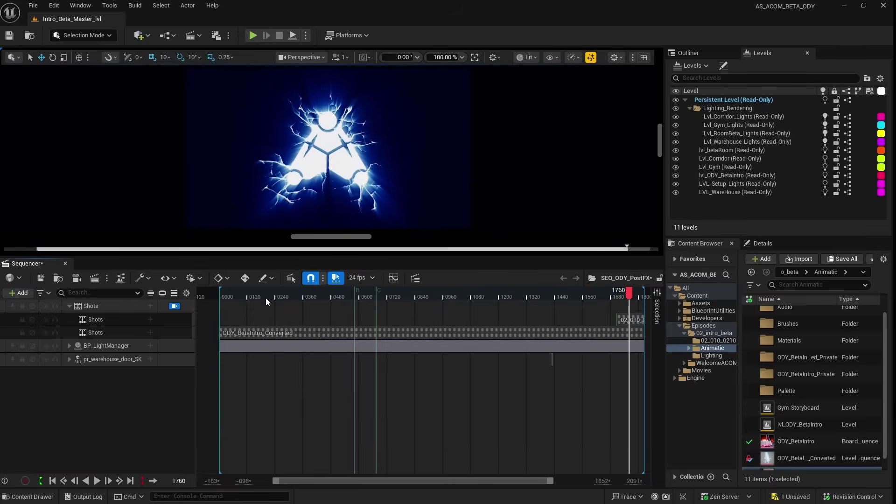
left_click_drag(266, 296, 234, 305)
- Expand the BP_LightManager sub-tracks and play the storyboard shots from frame 1478
left_click(69, 347)
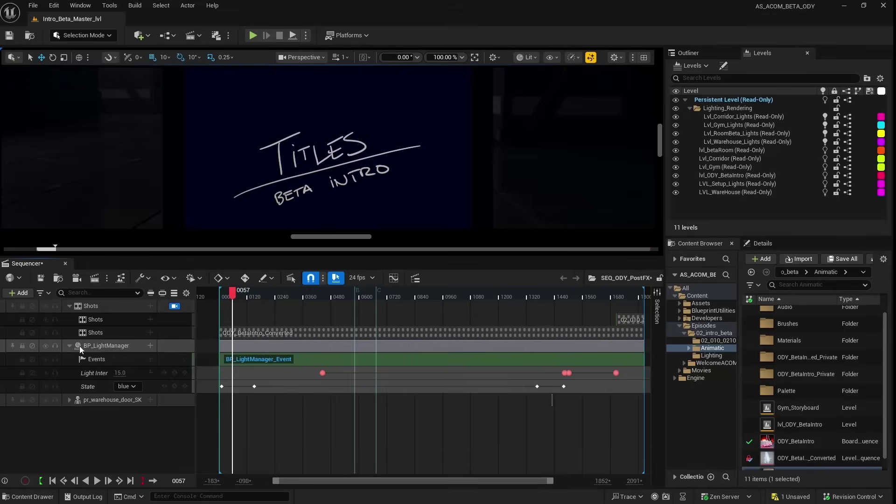
left_click(100, 346)
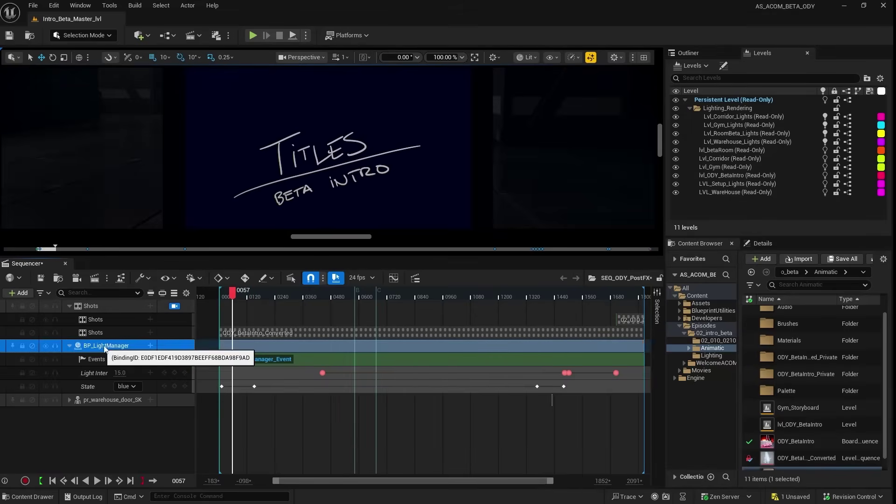
left_click(232, 296)
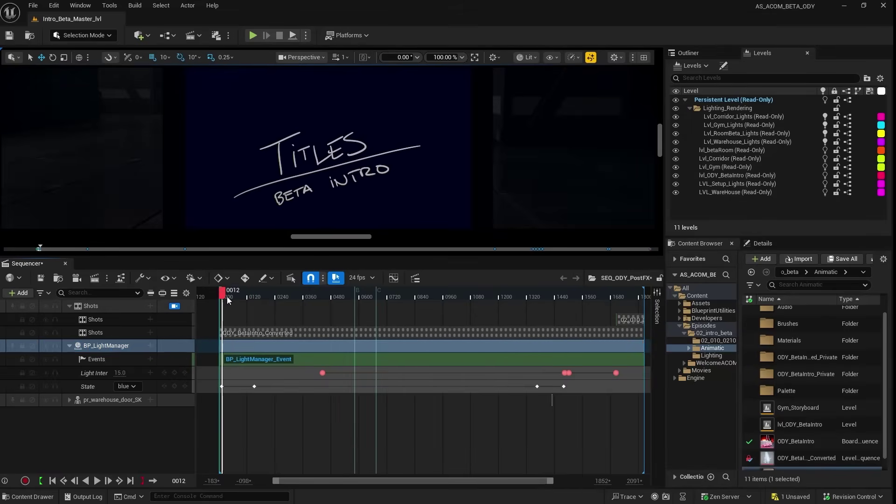
left_click_drag(228, 300, 569, 300)
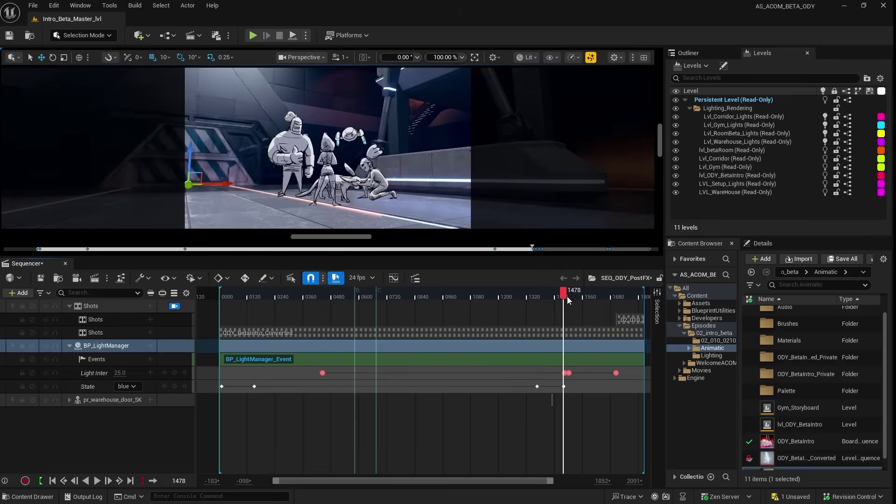
key("space")
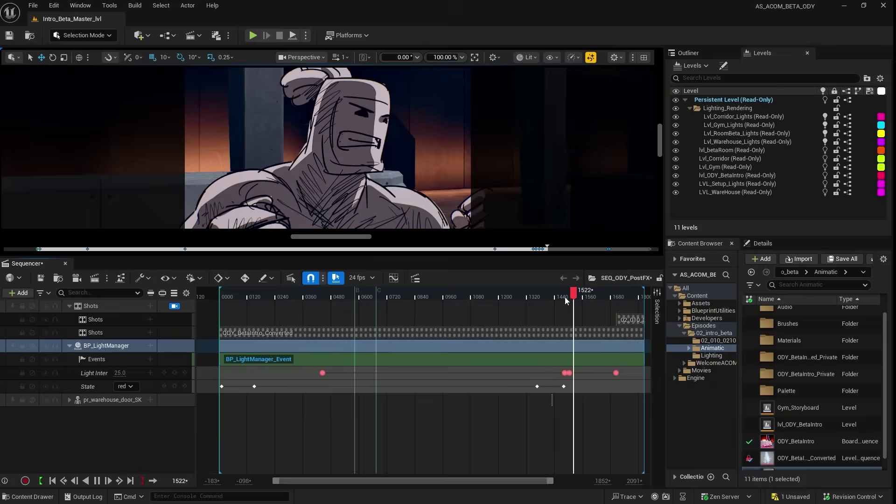
key("space")
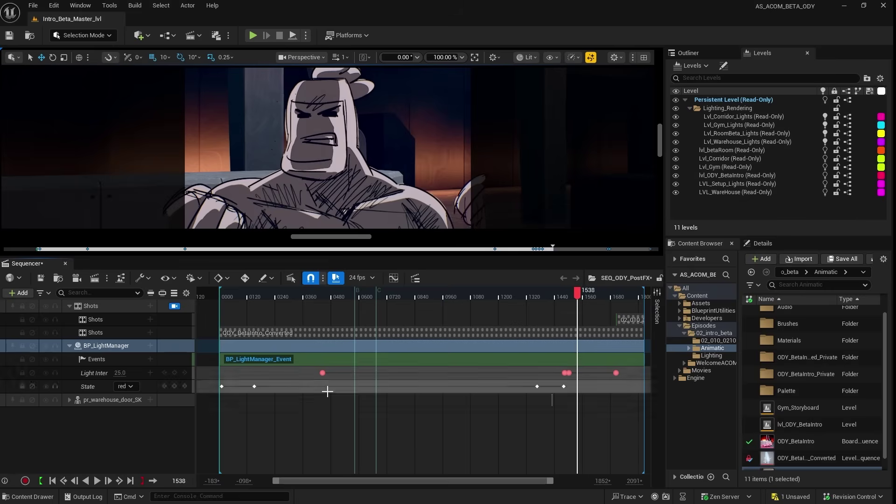
- Send SEQ_ODY_PostFX to the Movie Render Queue with Render Movie
left_click(94, 279)
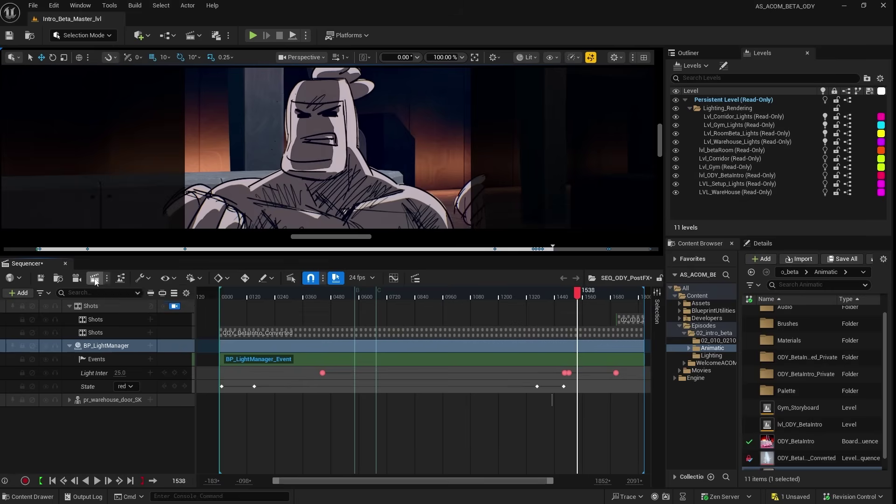